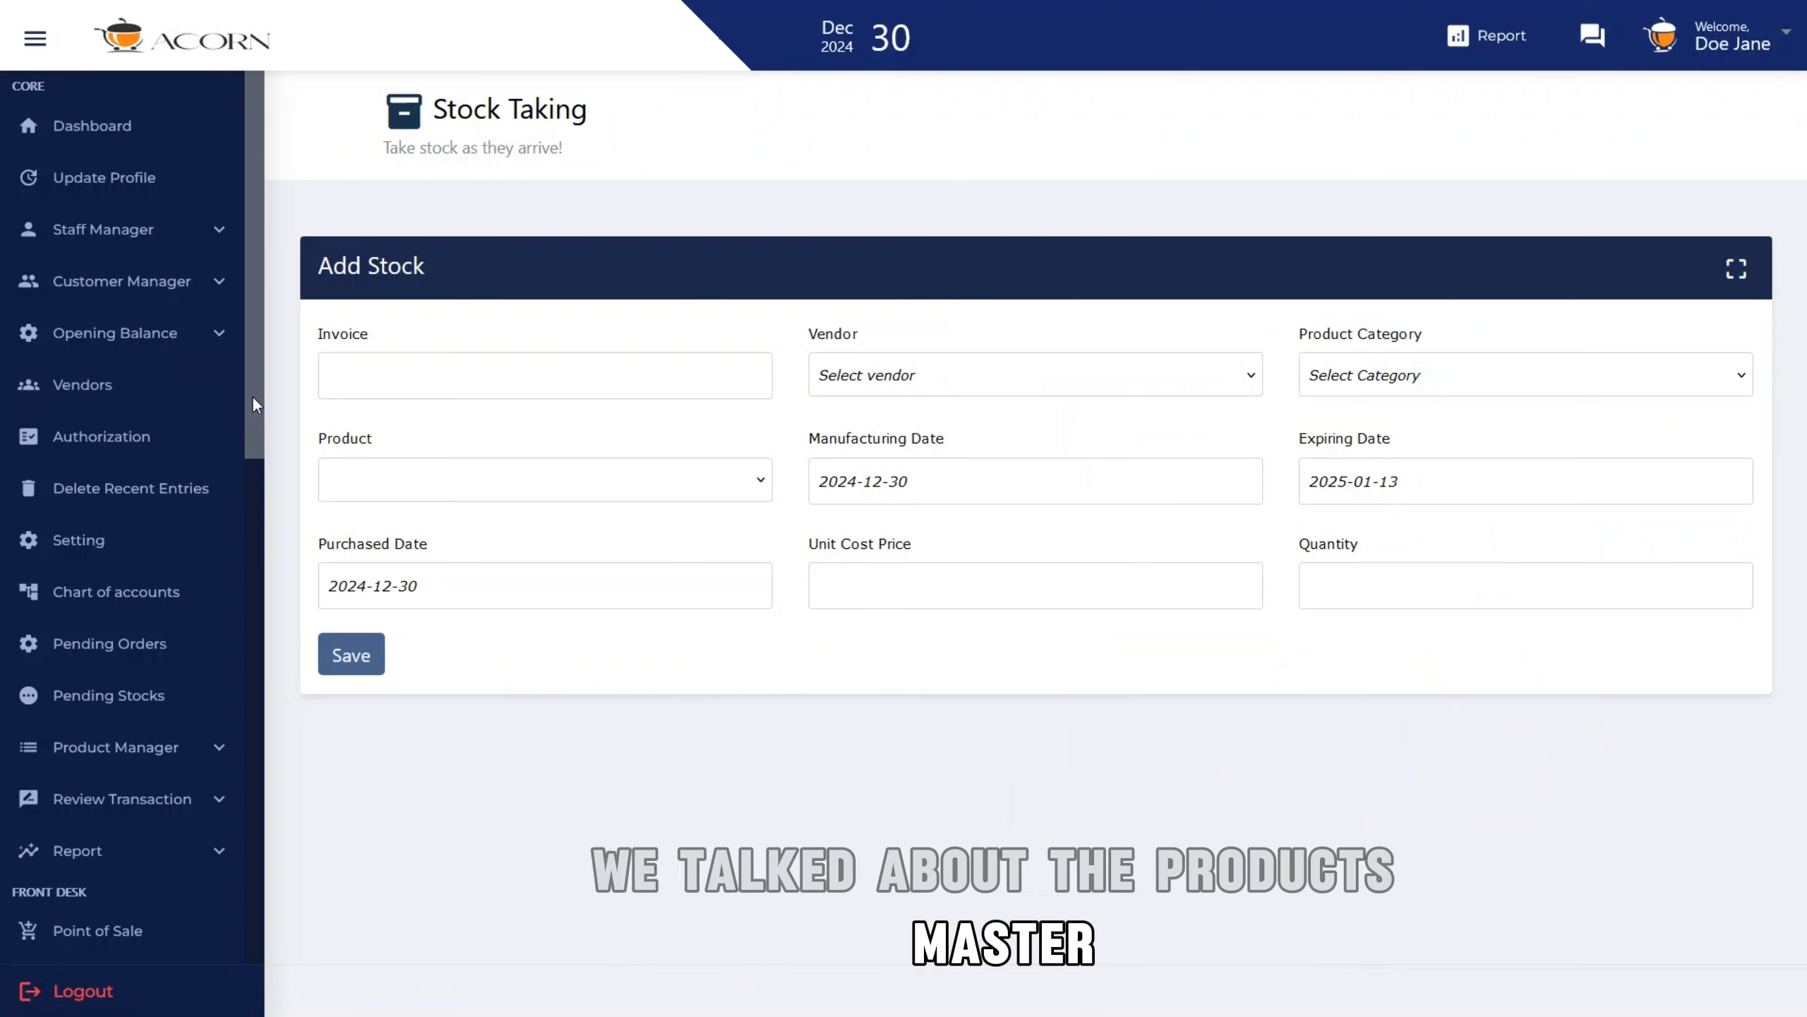
- Locate the Stock Manager section in the navigation and show its entries
left_click_drag(251, 396, 264, 861)
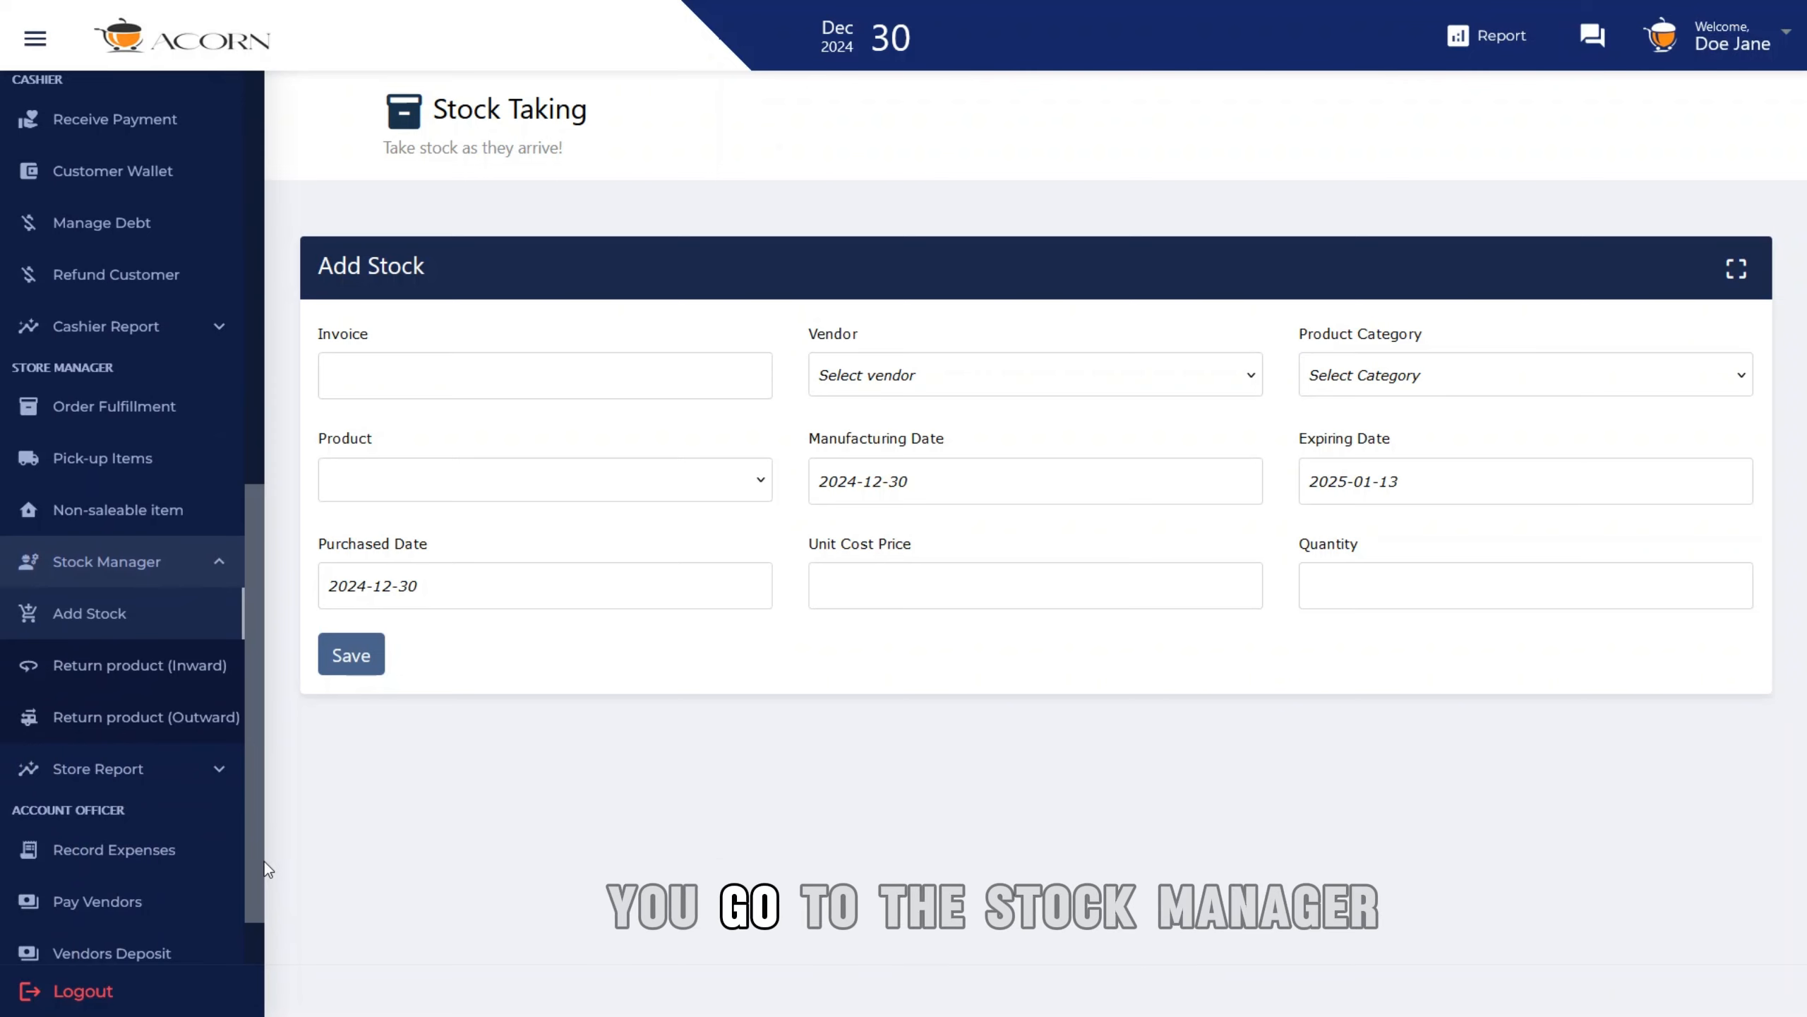
left_click_drag(248, 590, 295, 684)
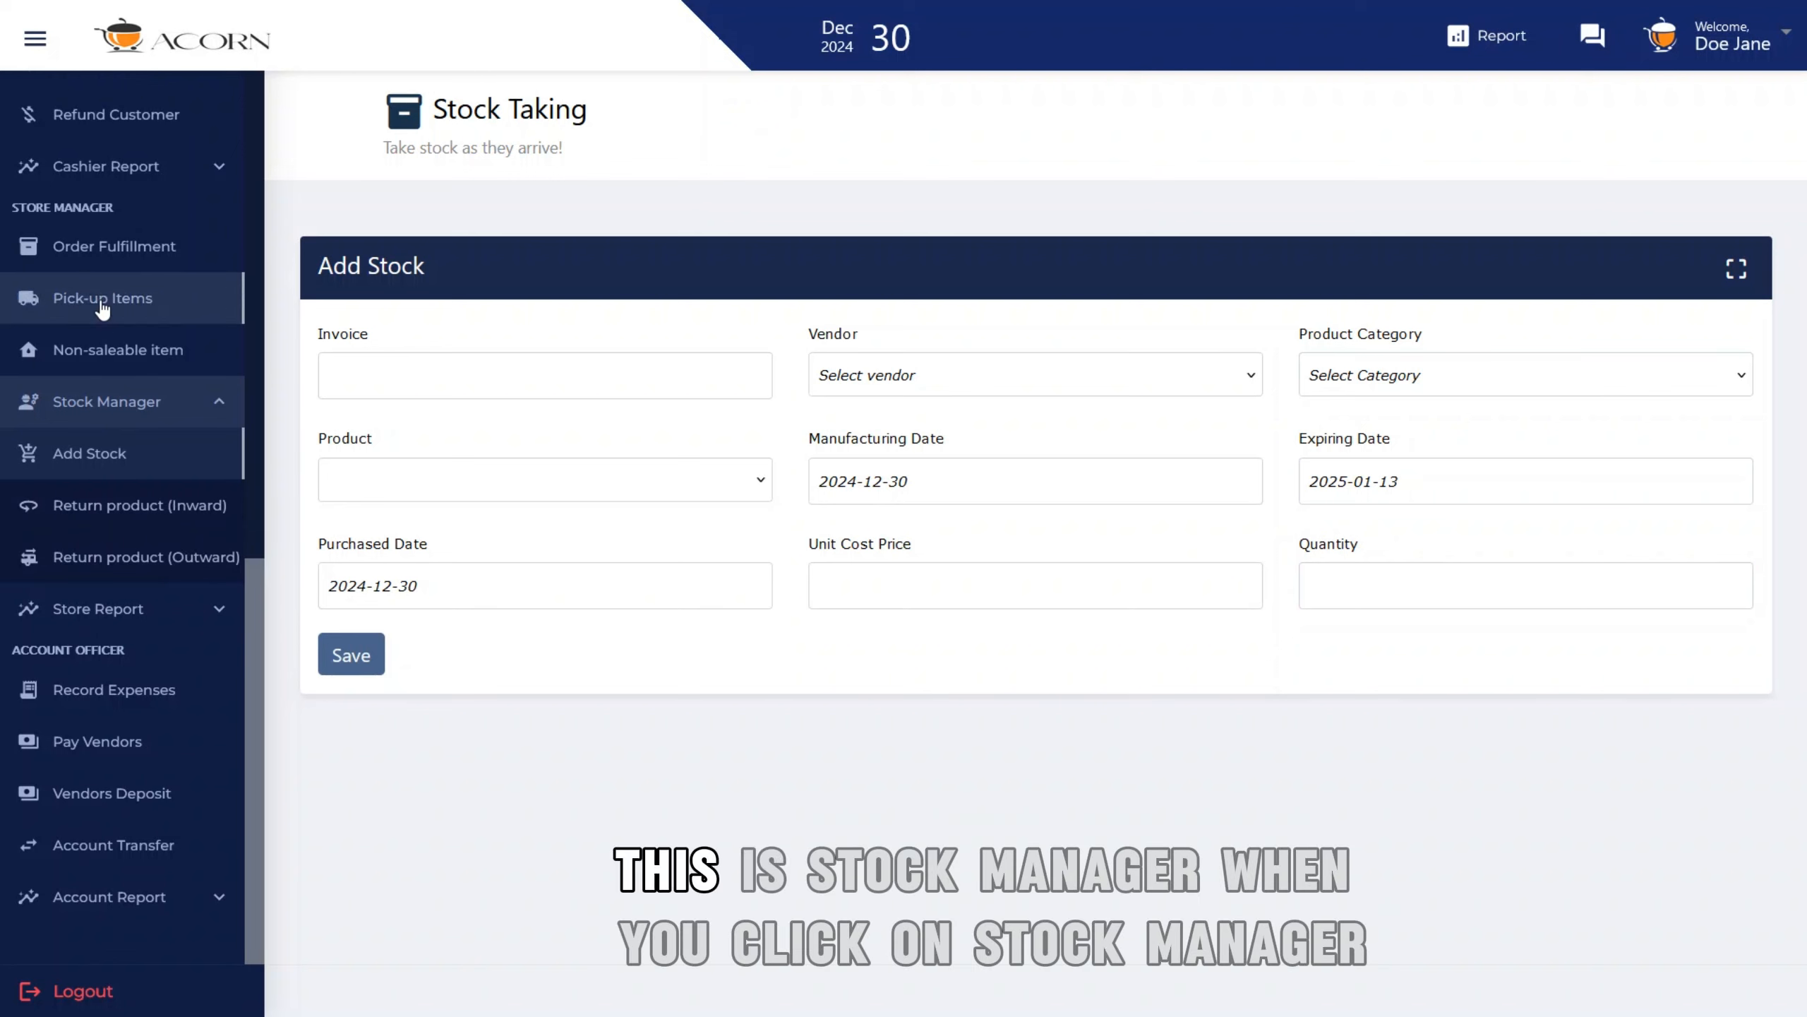
left_click(213, 405)
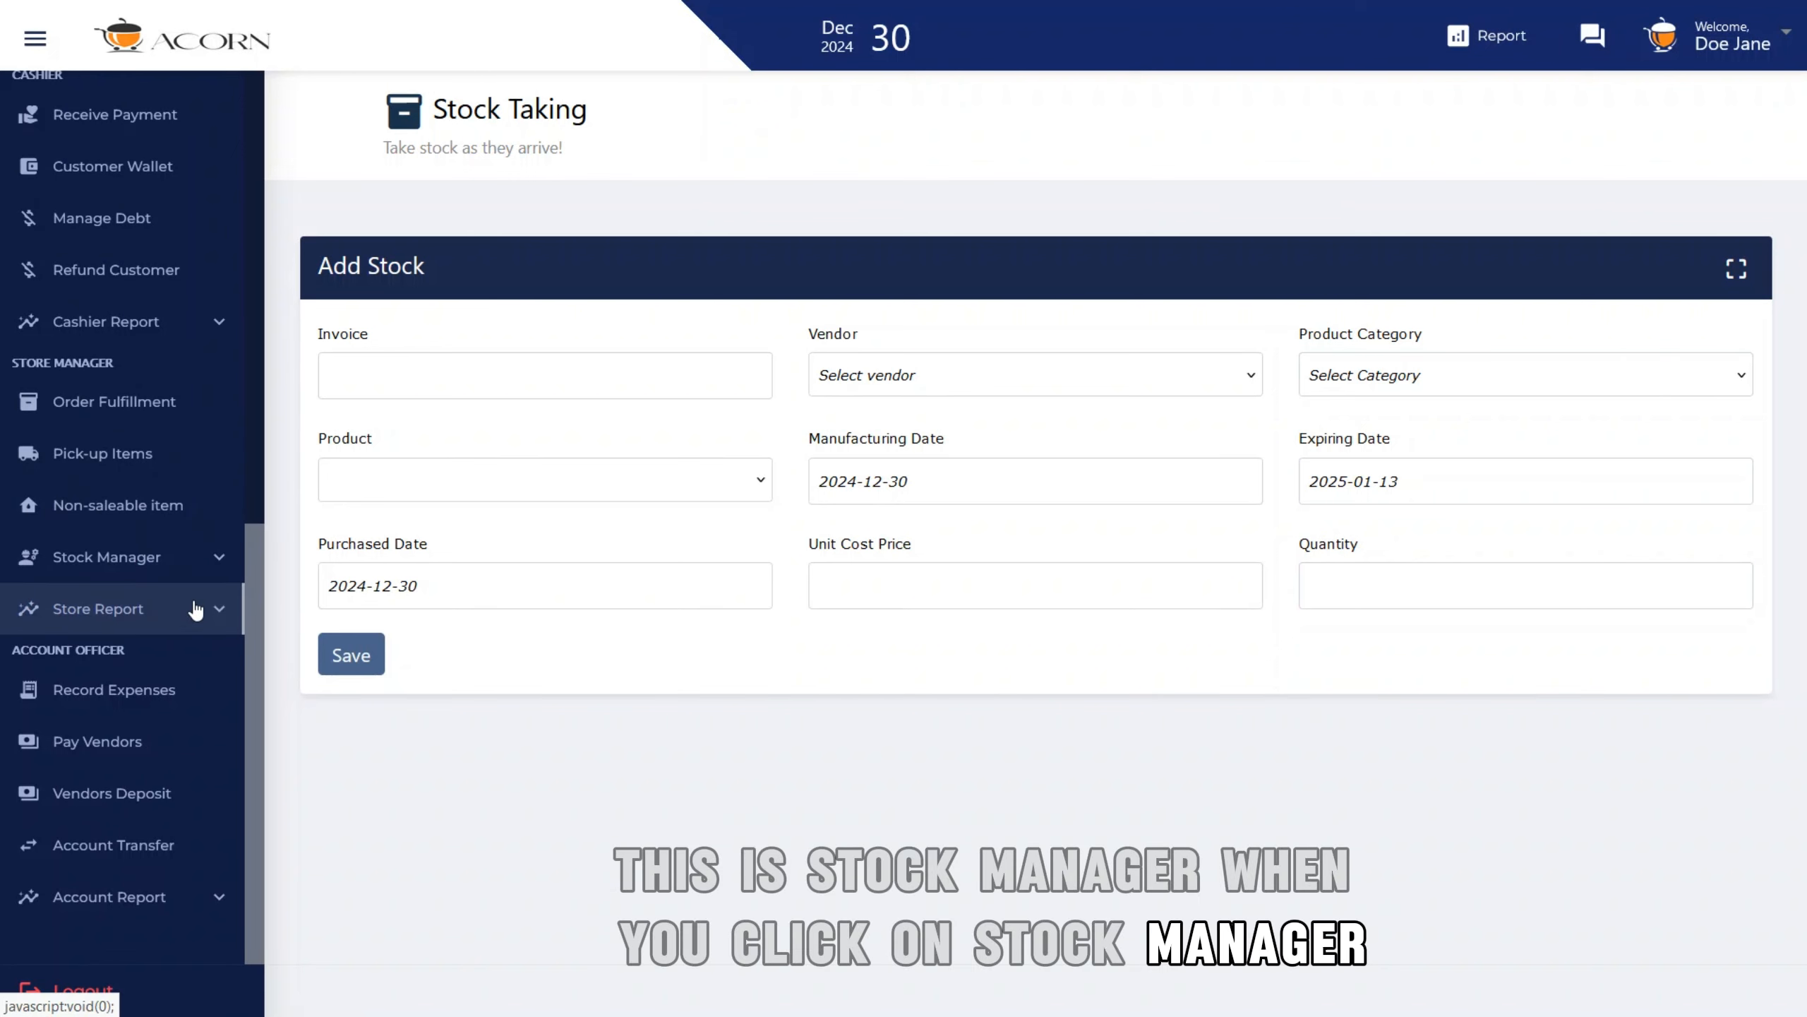
left_click(145, 566)
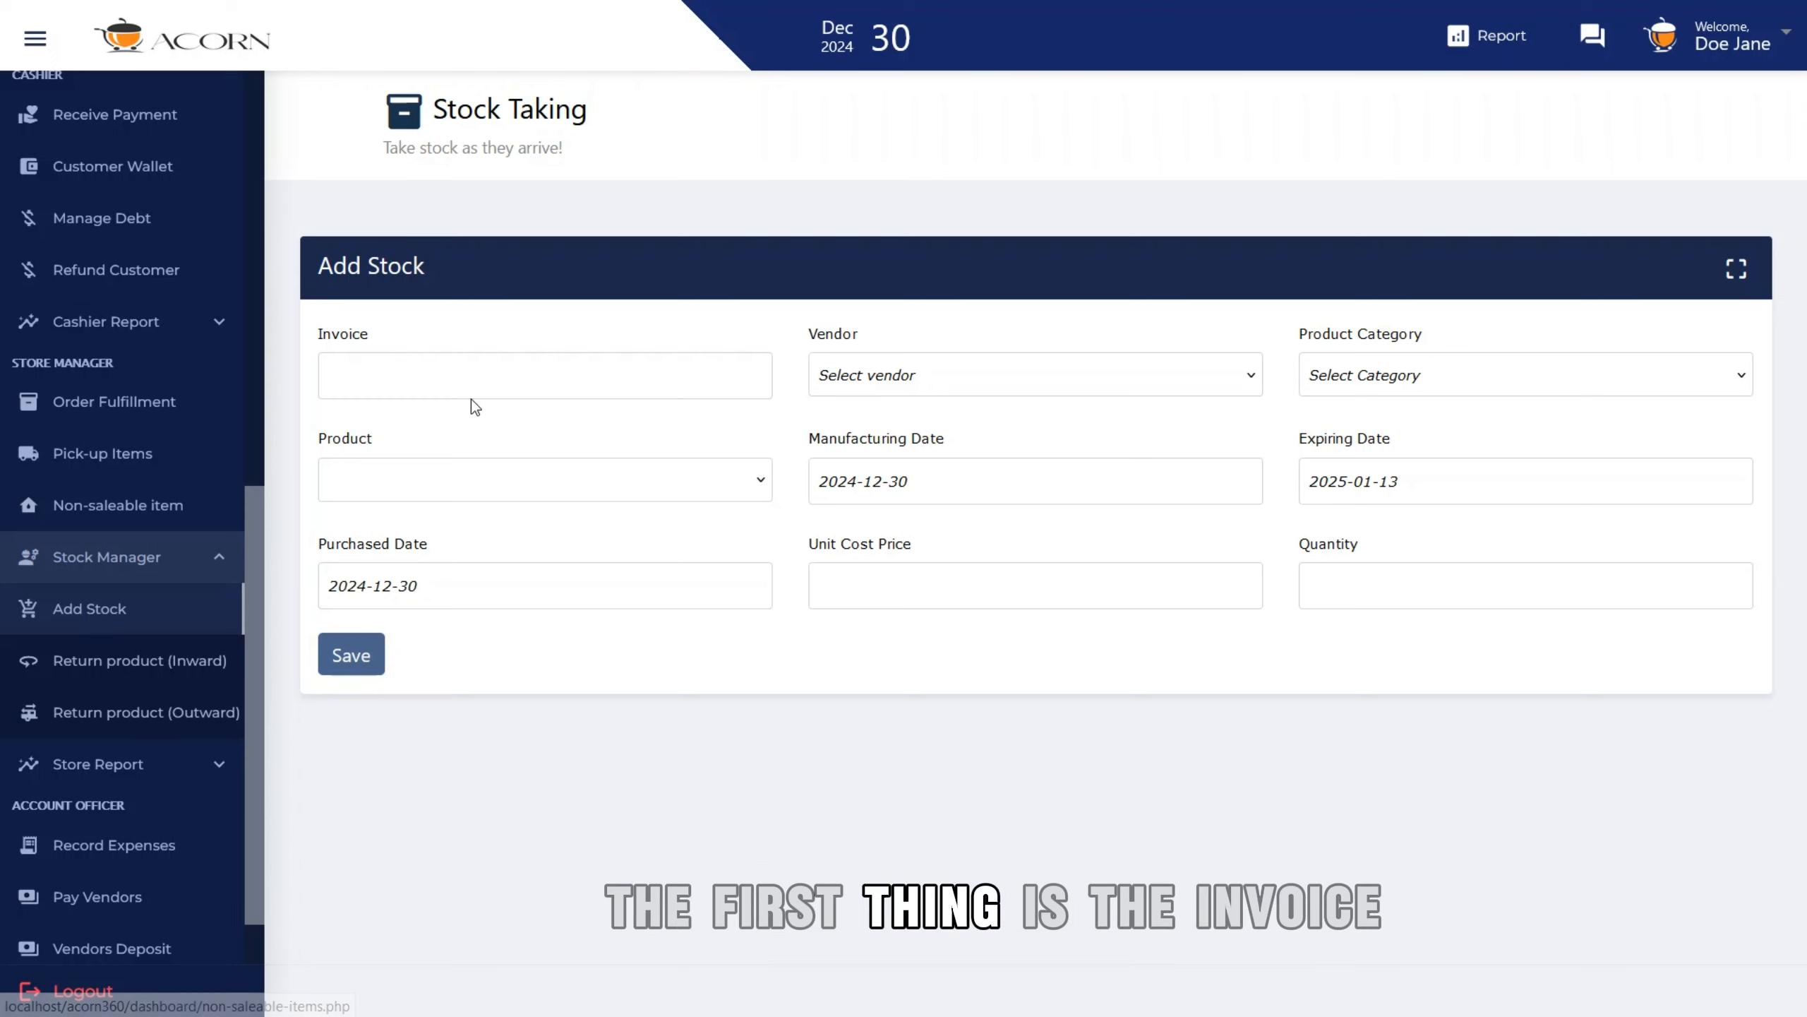
- Enter invoice number 6453745 for the new stock and choose MADAM as the vendor
left_click(459, 386)
type("64537456")
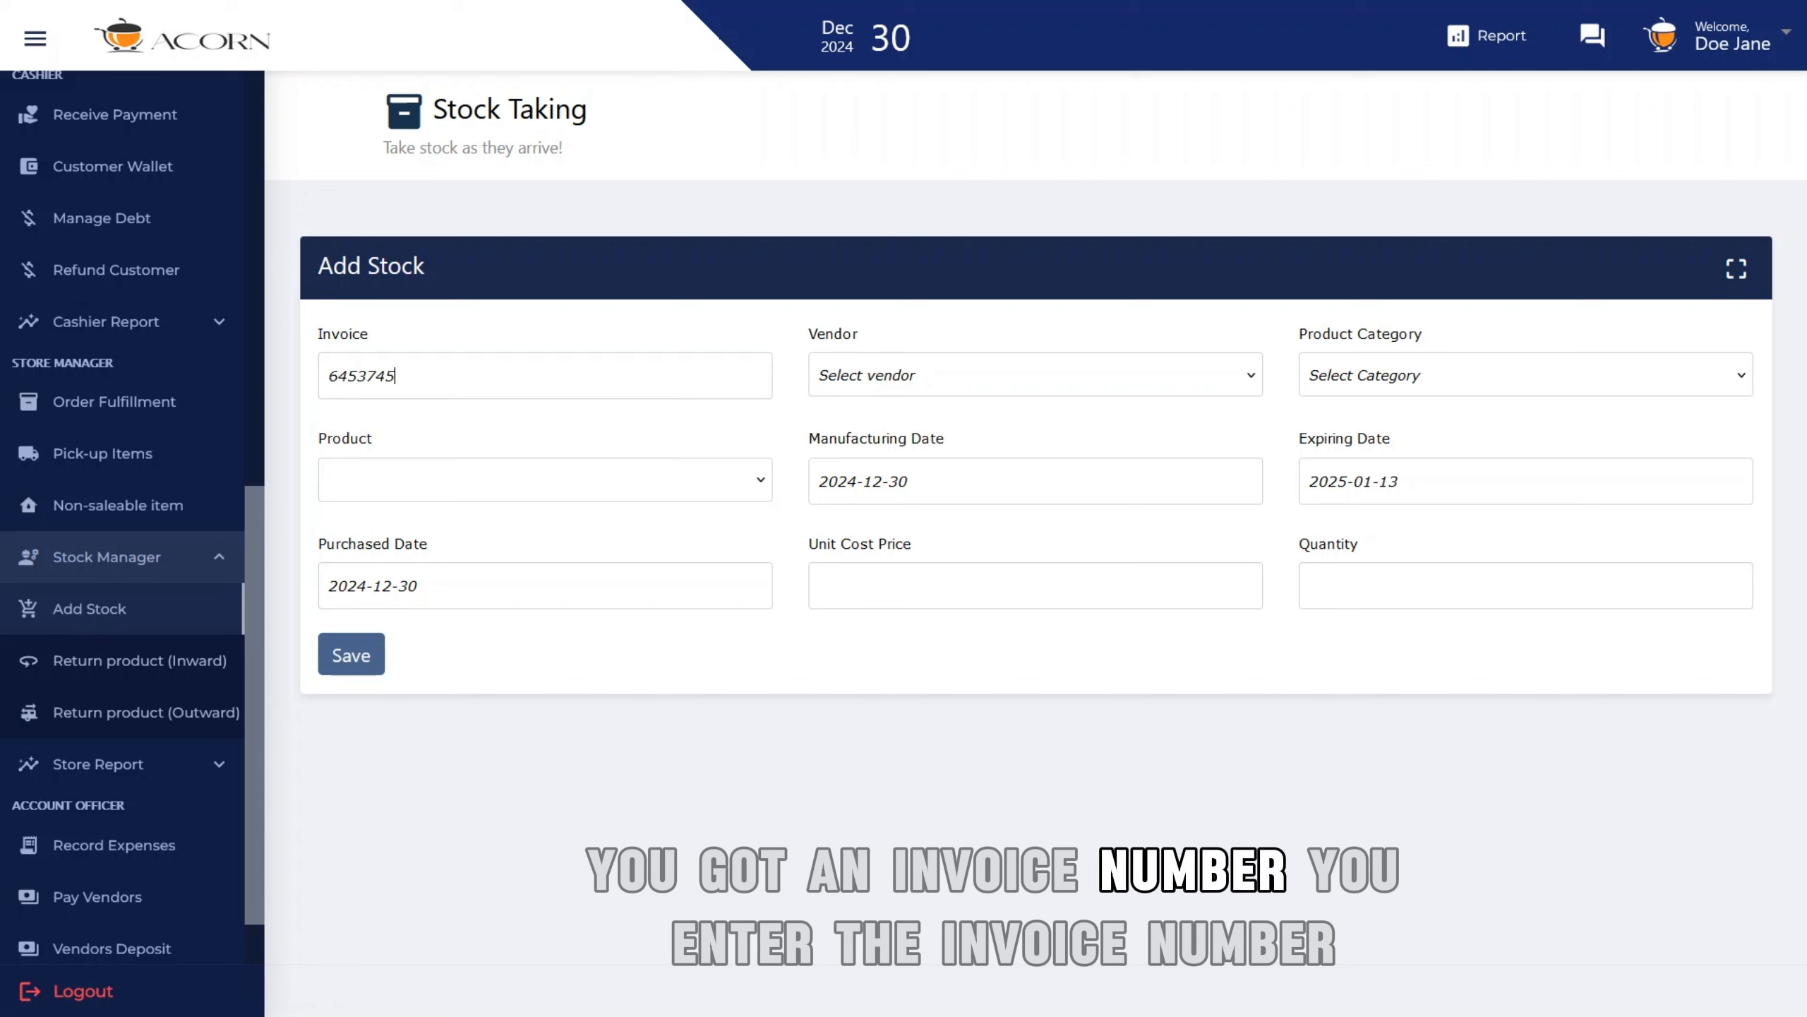
left_click(986, 380)
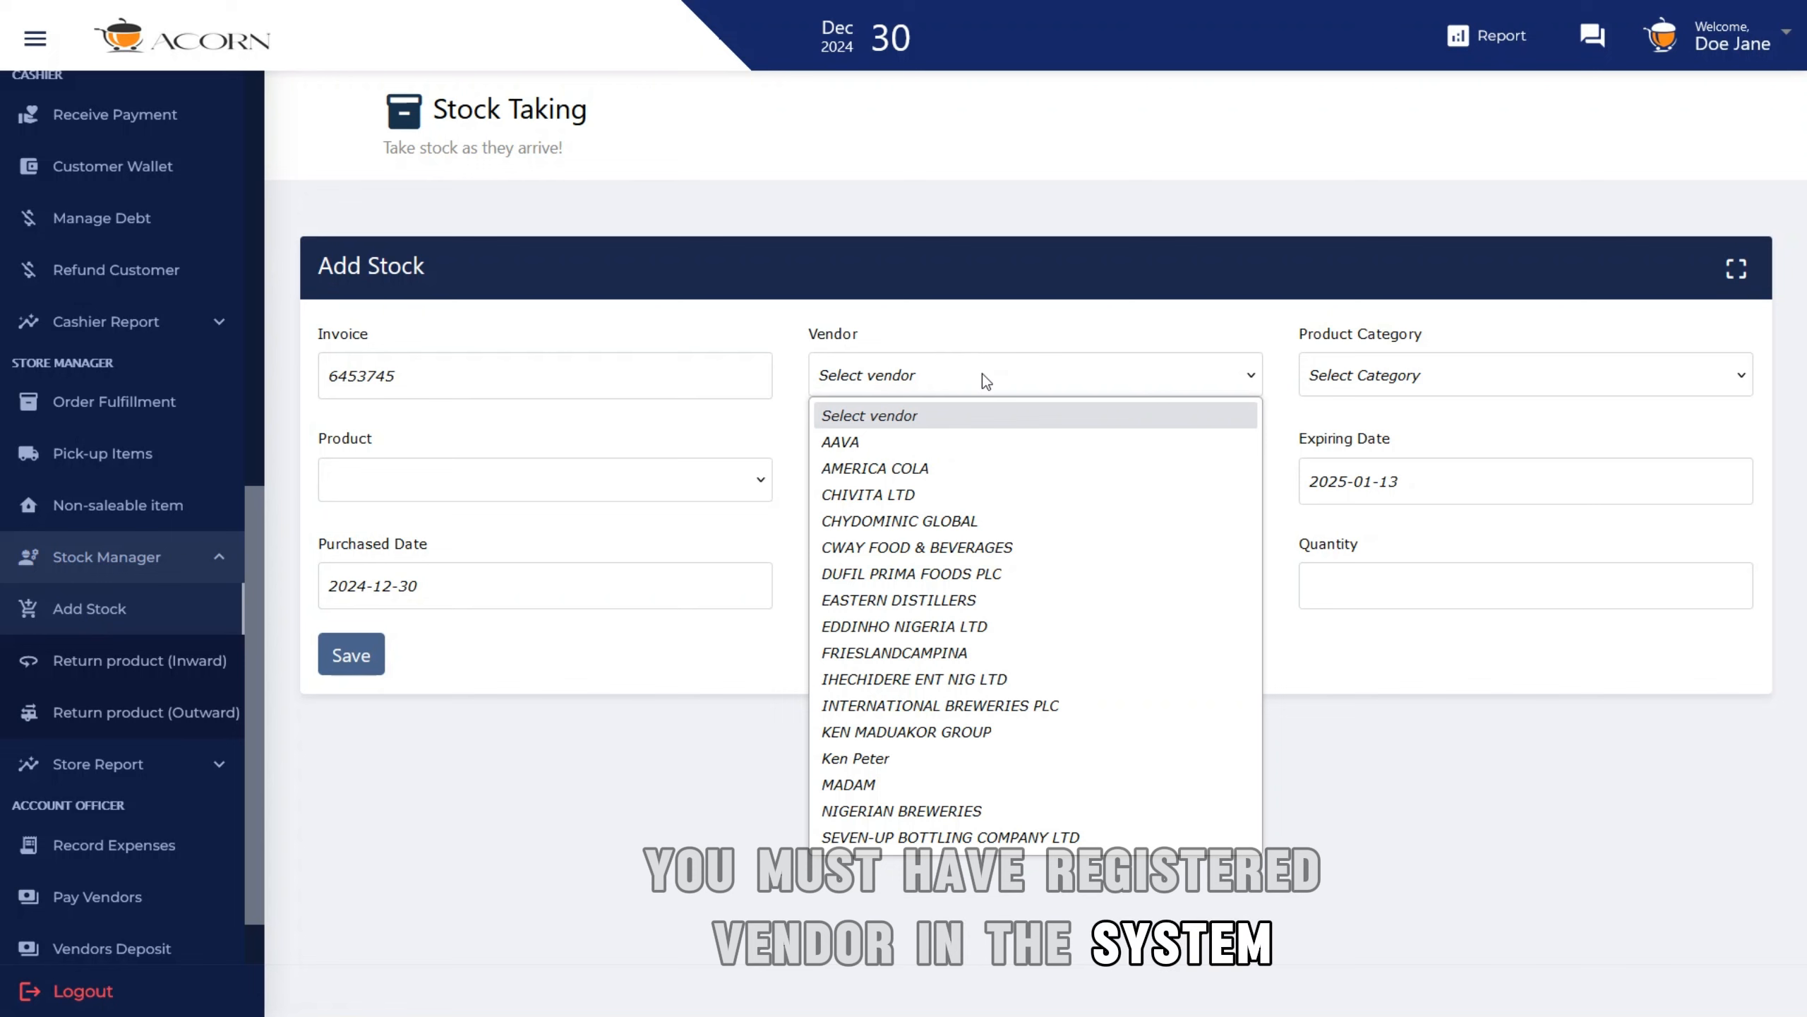
left_click(942, 781)
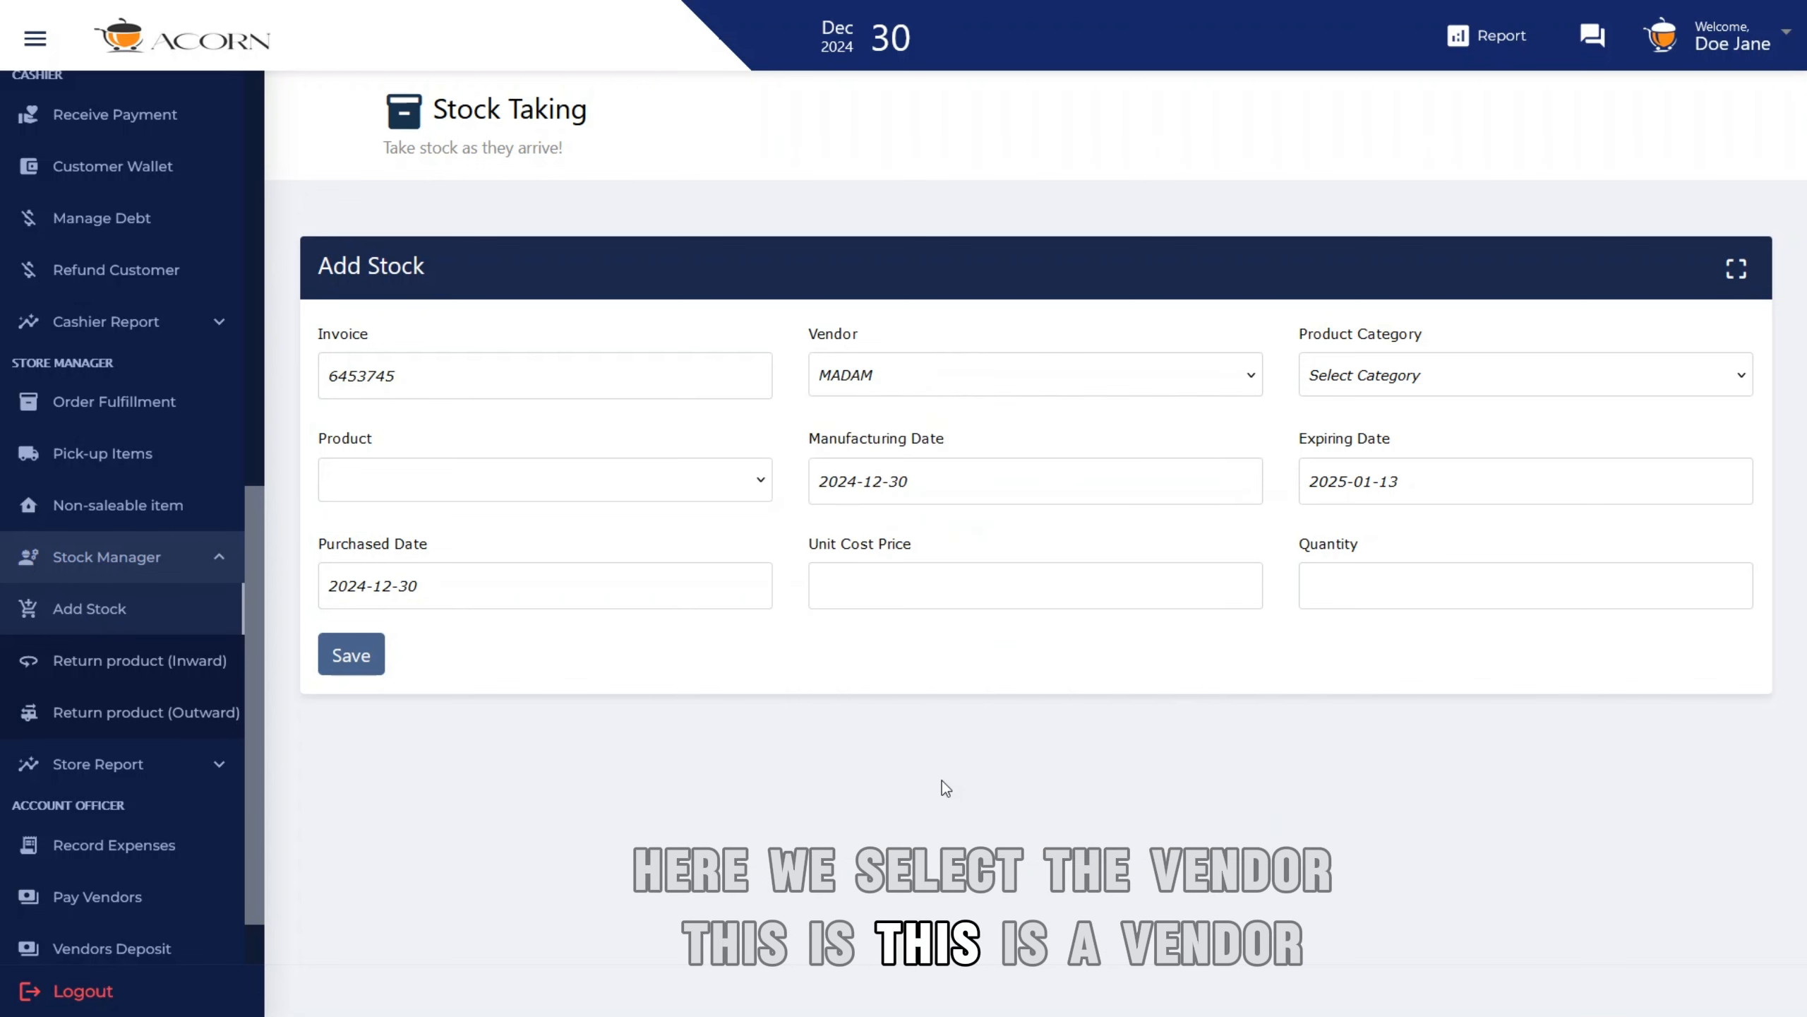
- Set the product category to CLOTHING with Long Sleeve as the product
left_click(1460, 367)
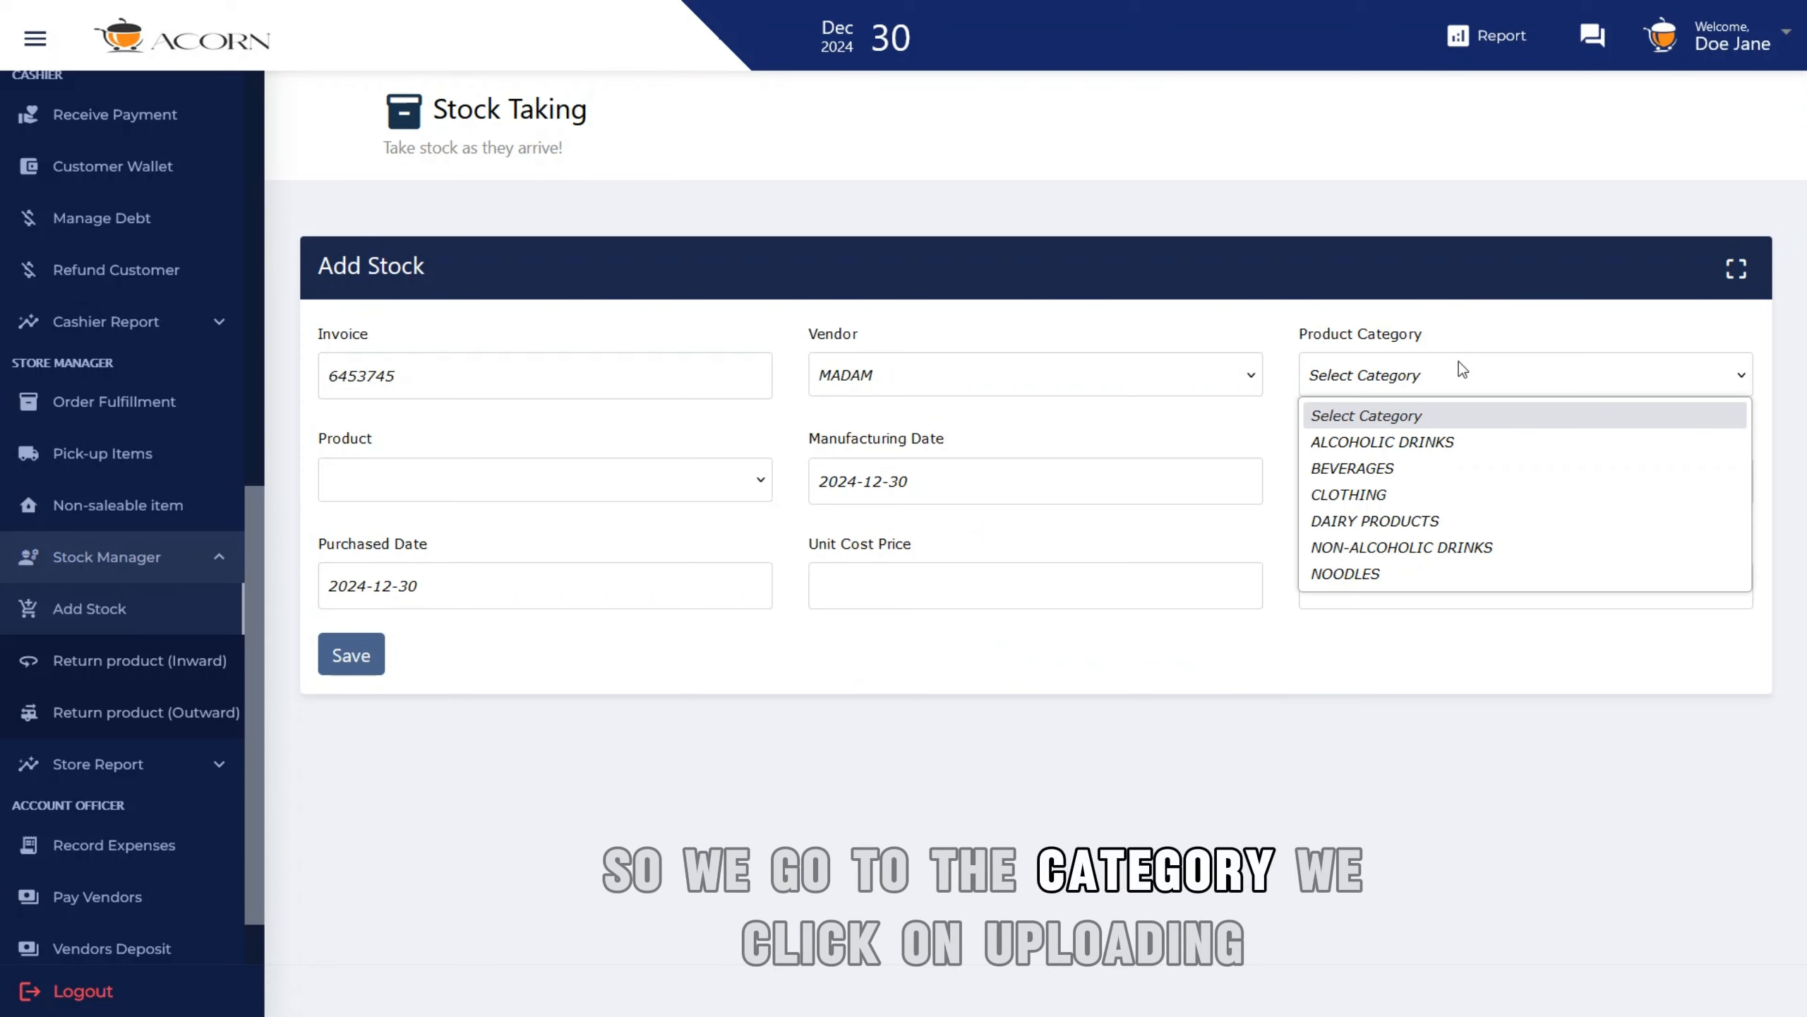
left_click(1397, 492)
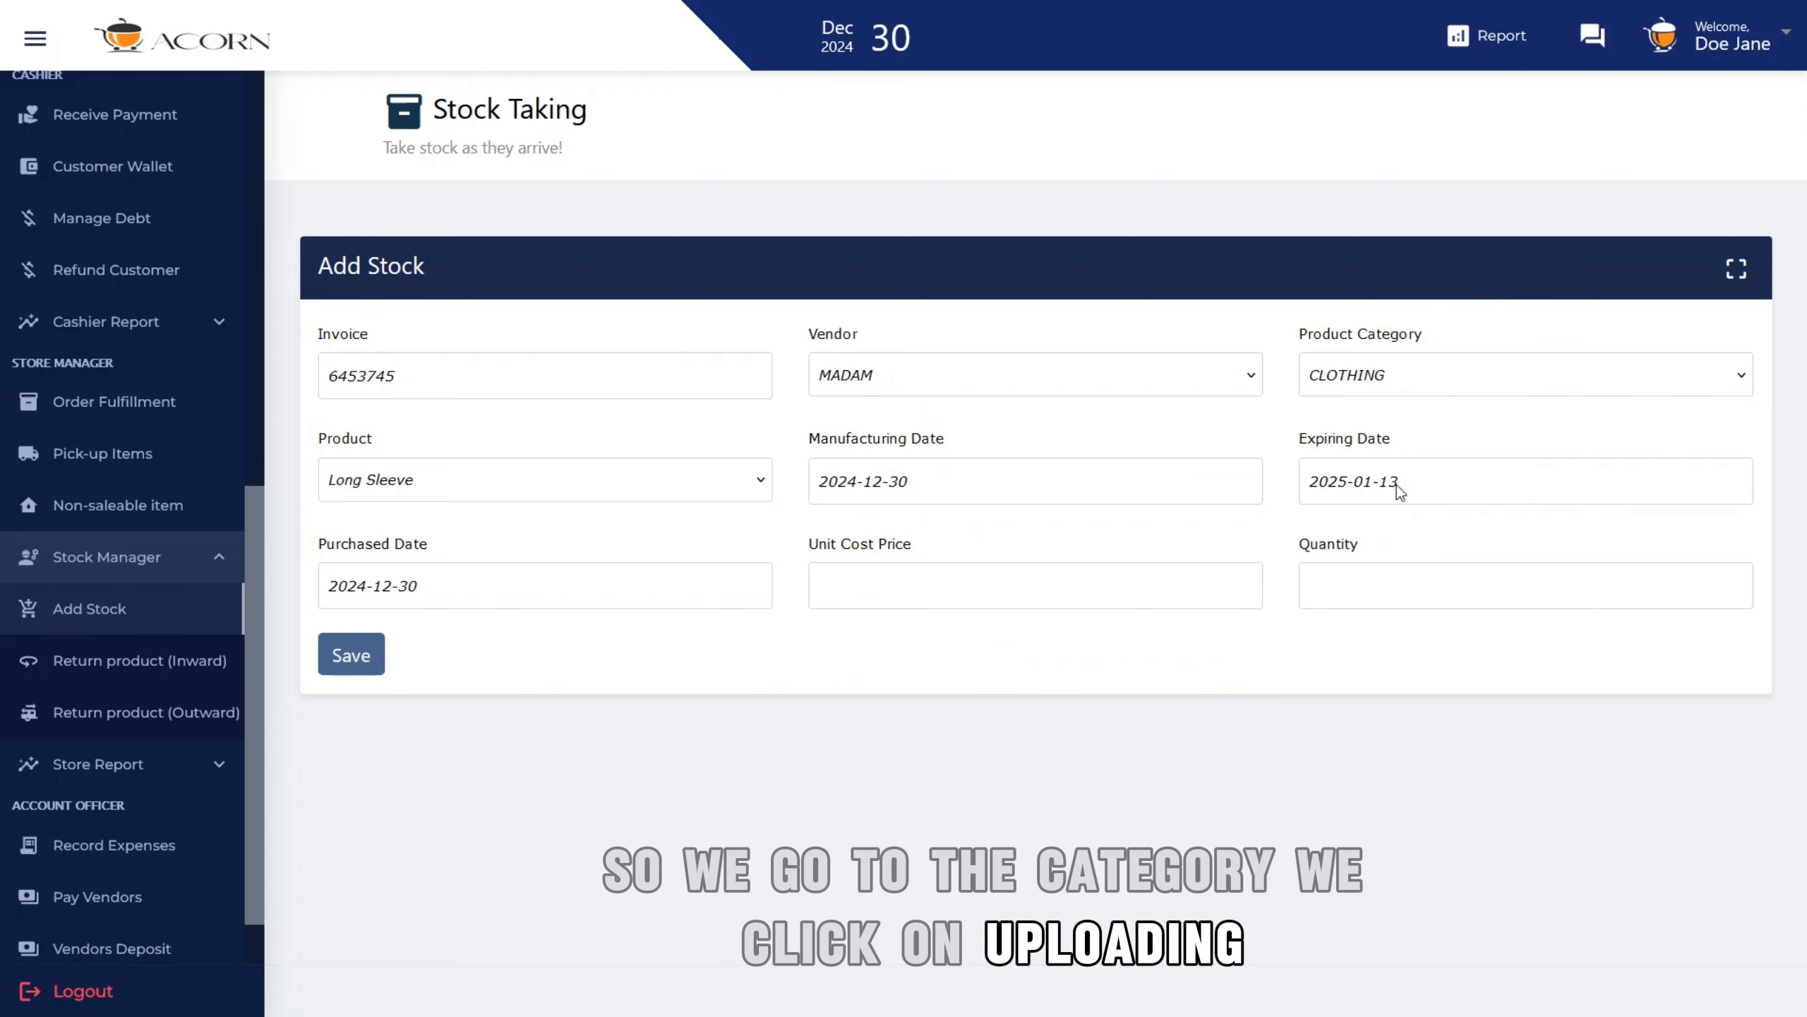
left_click(611, 484)
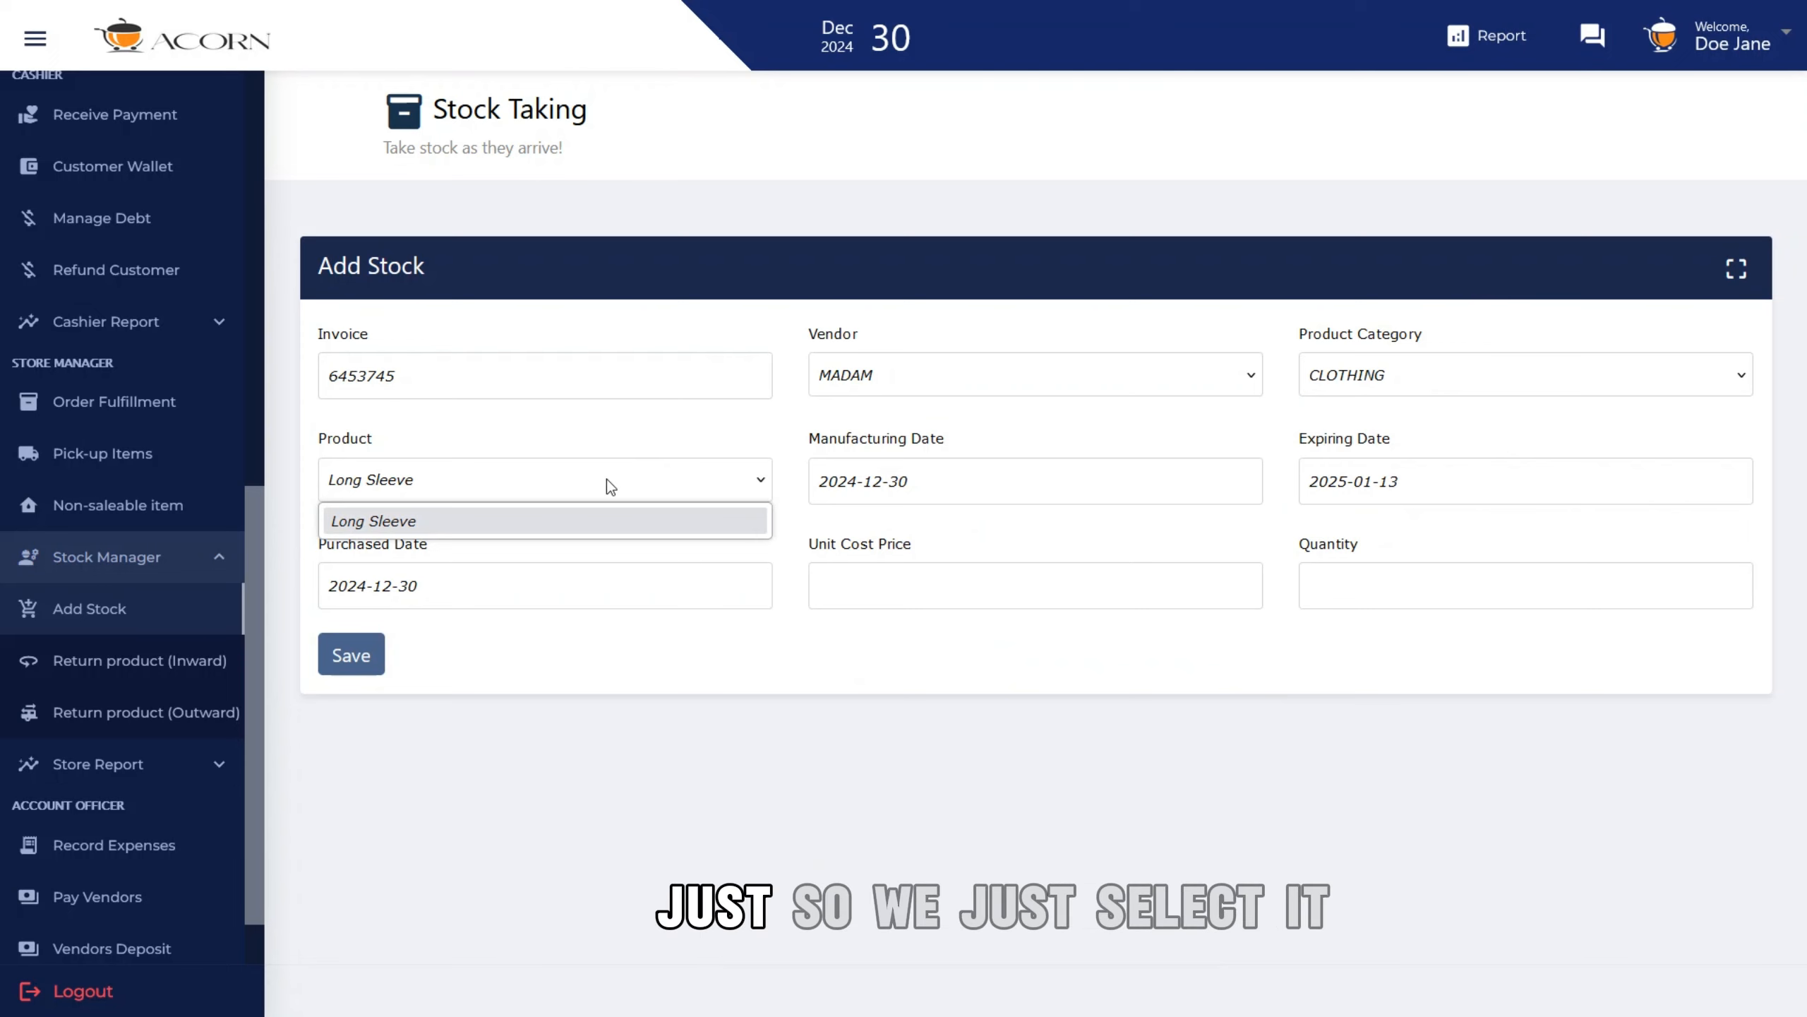
- Set the manufacturing date to 2024-12-01 and the expiring date to 2025-01-30
left_click(1042, 481)
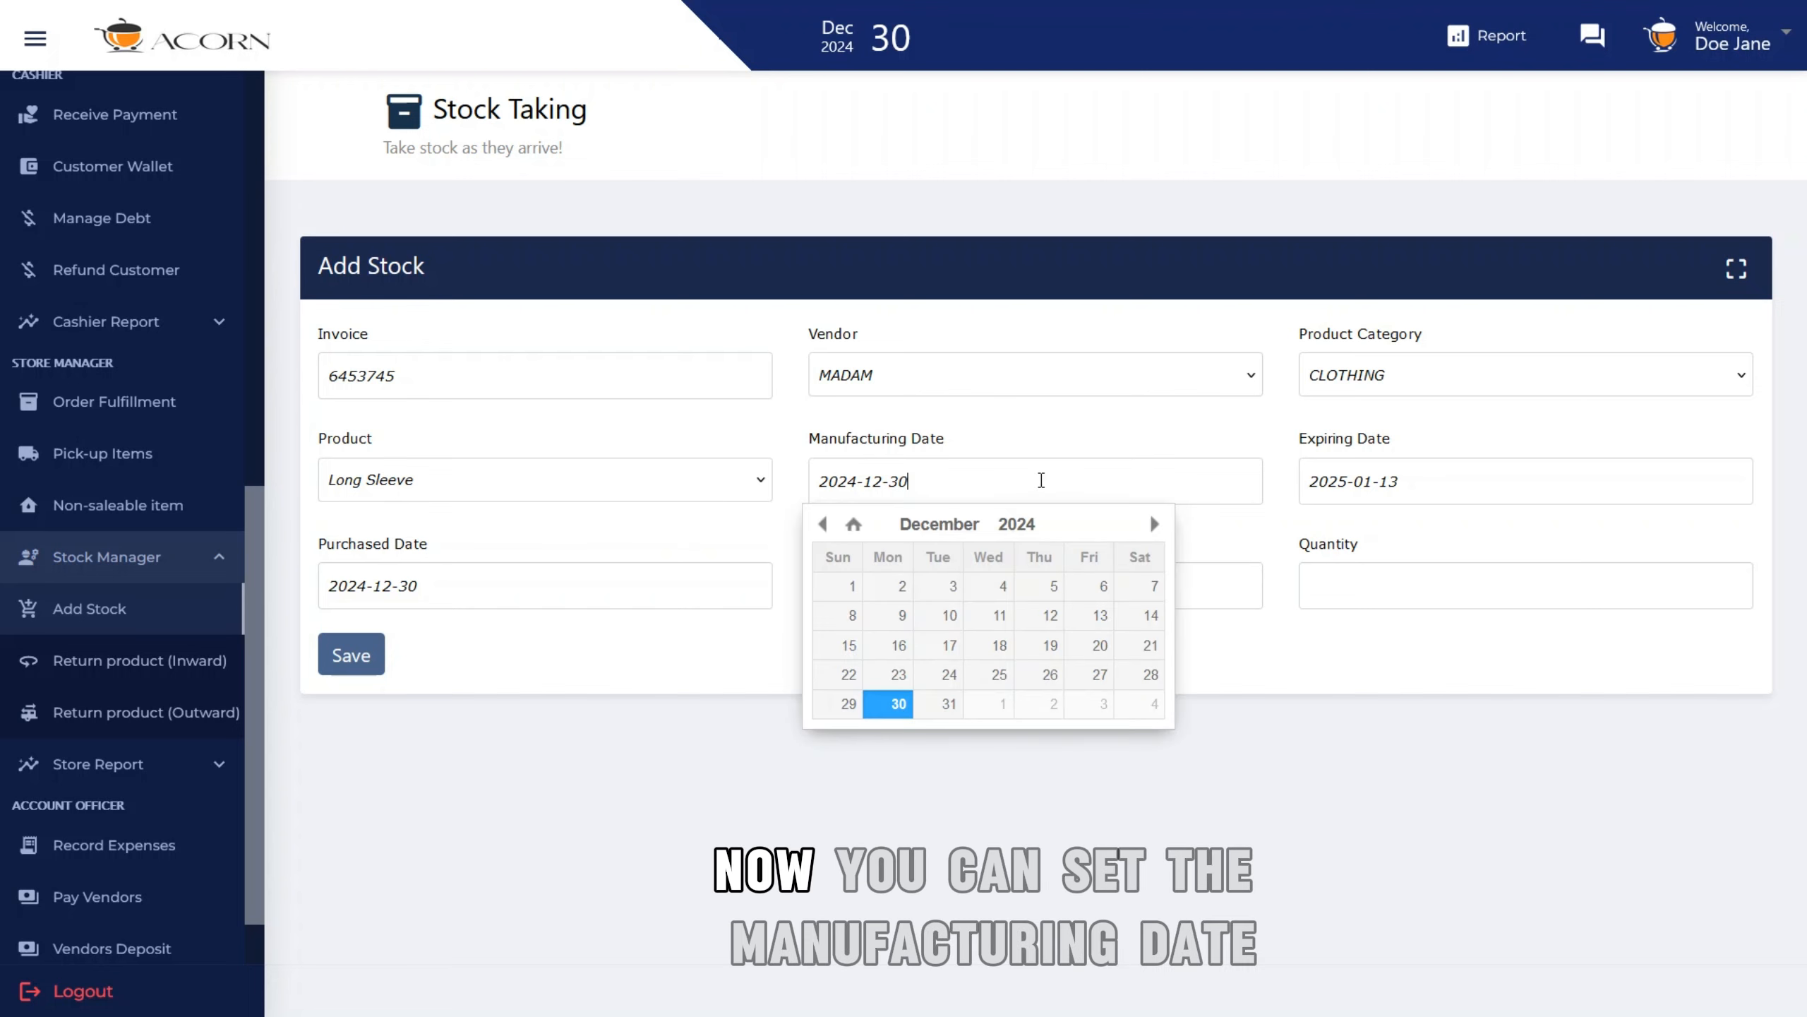
left_click(848, 585)
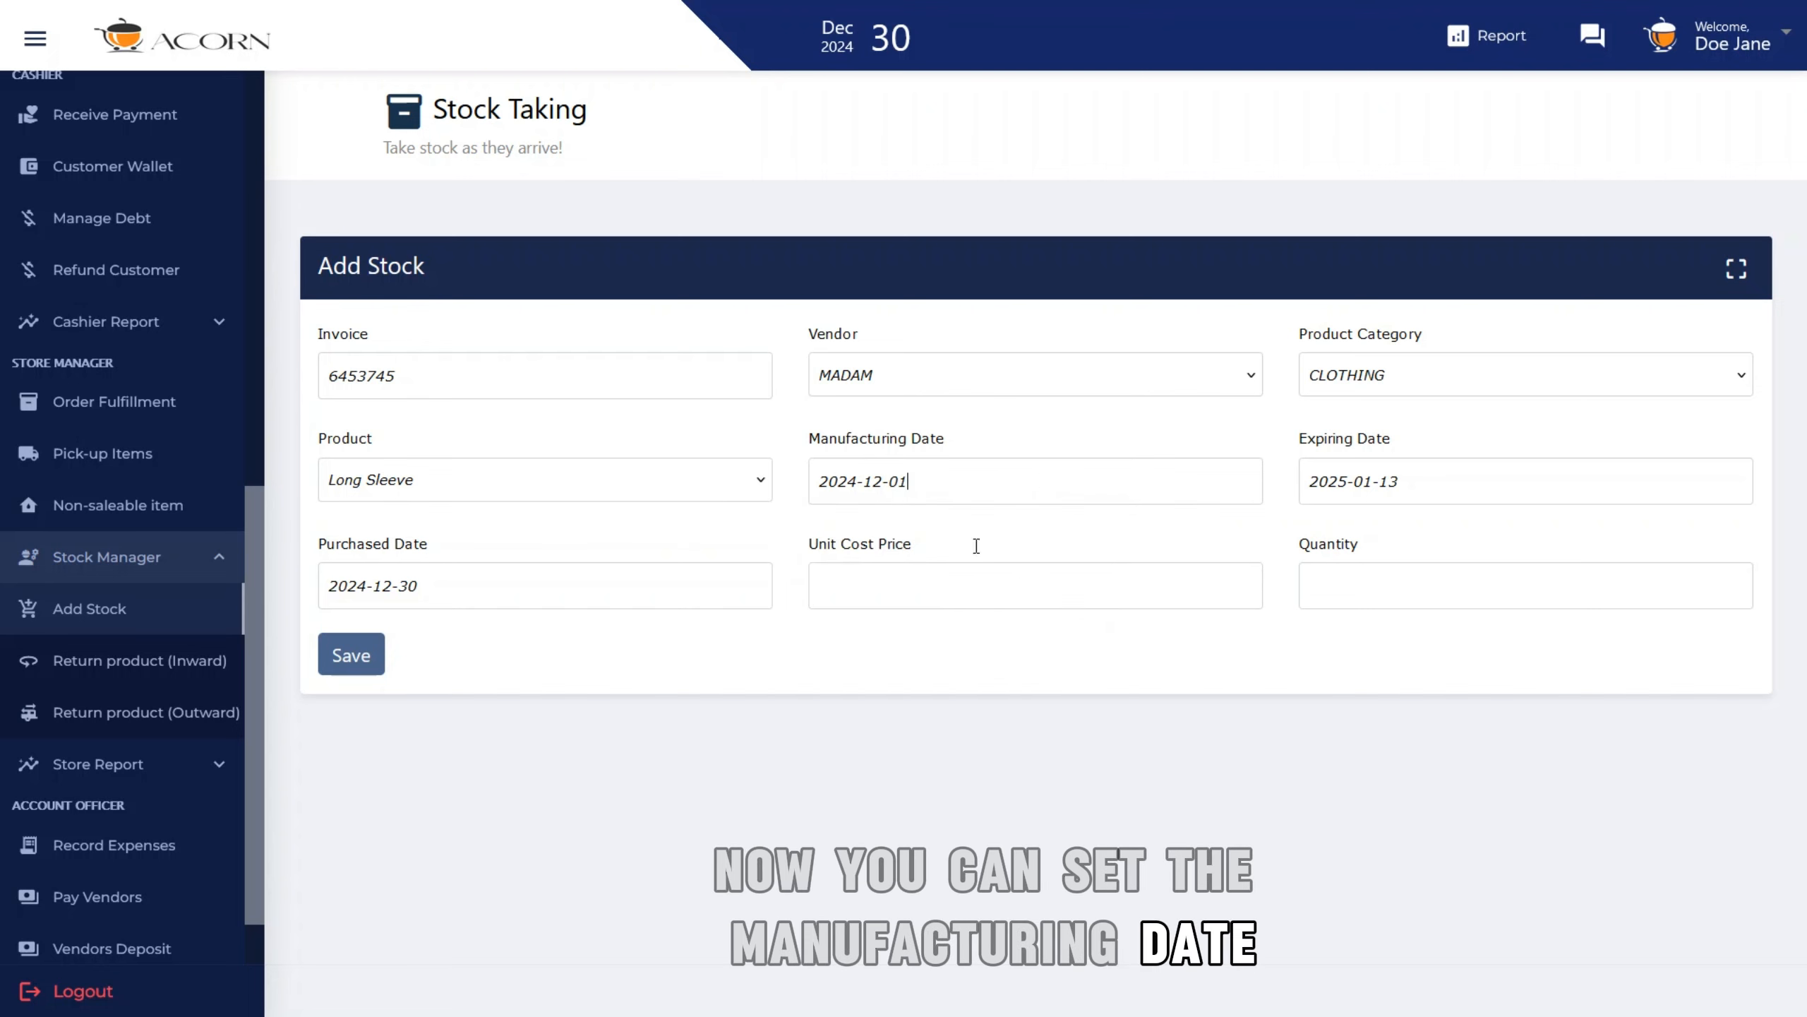
left_click(1534, 485)
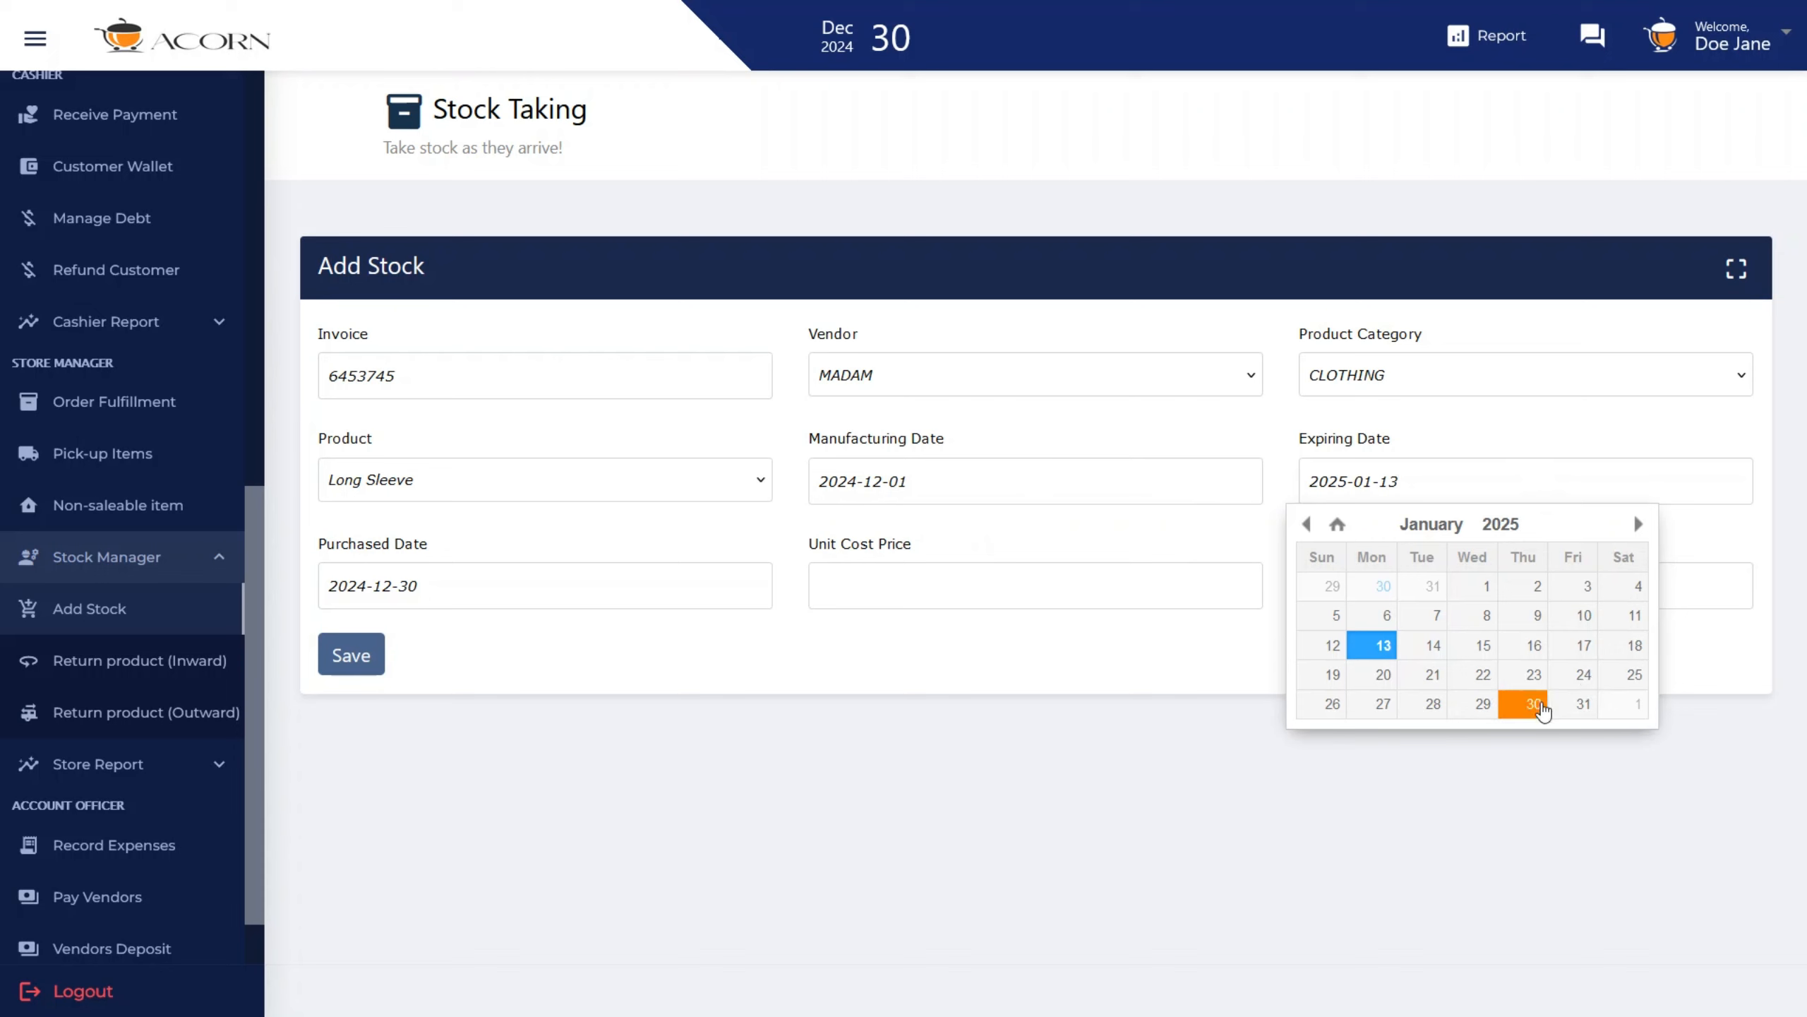
left_click(1534, 703)
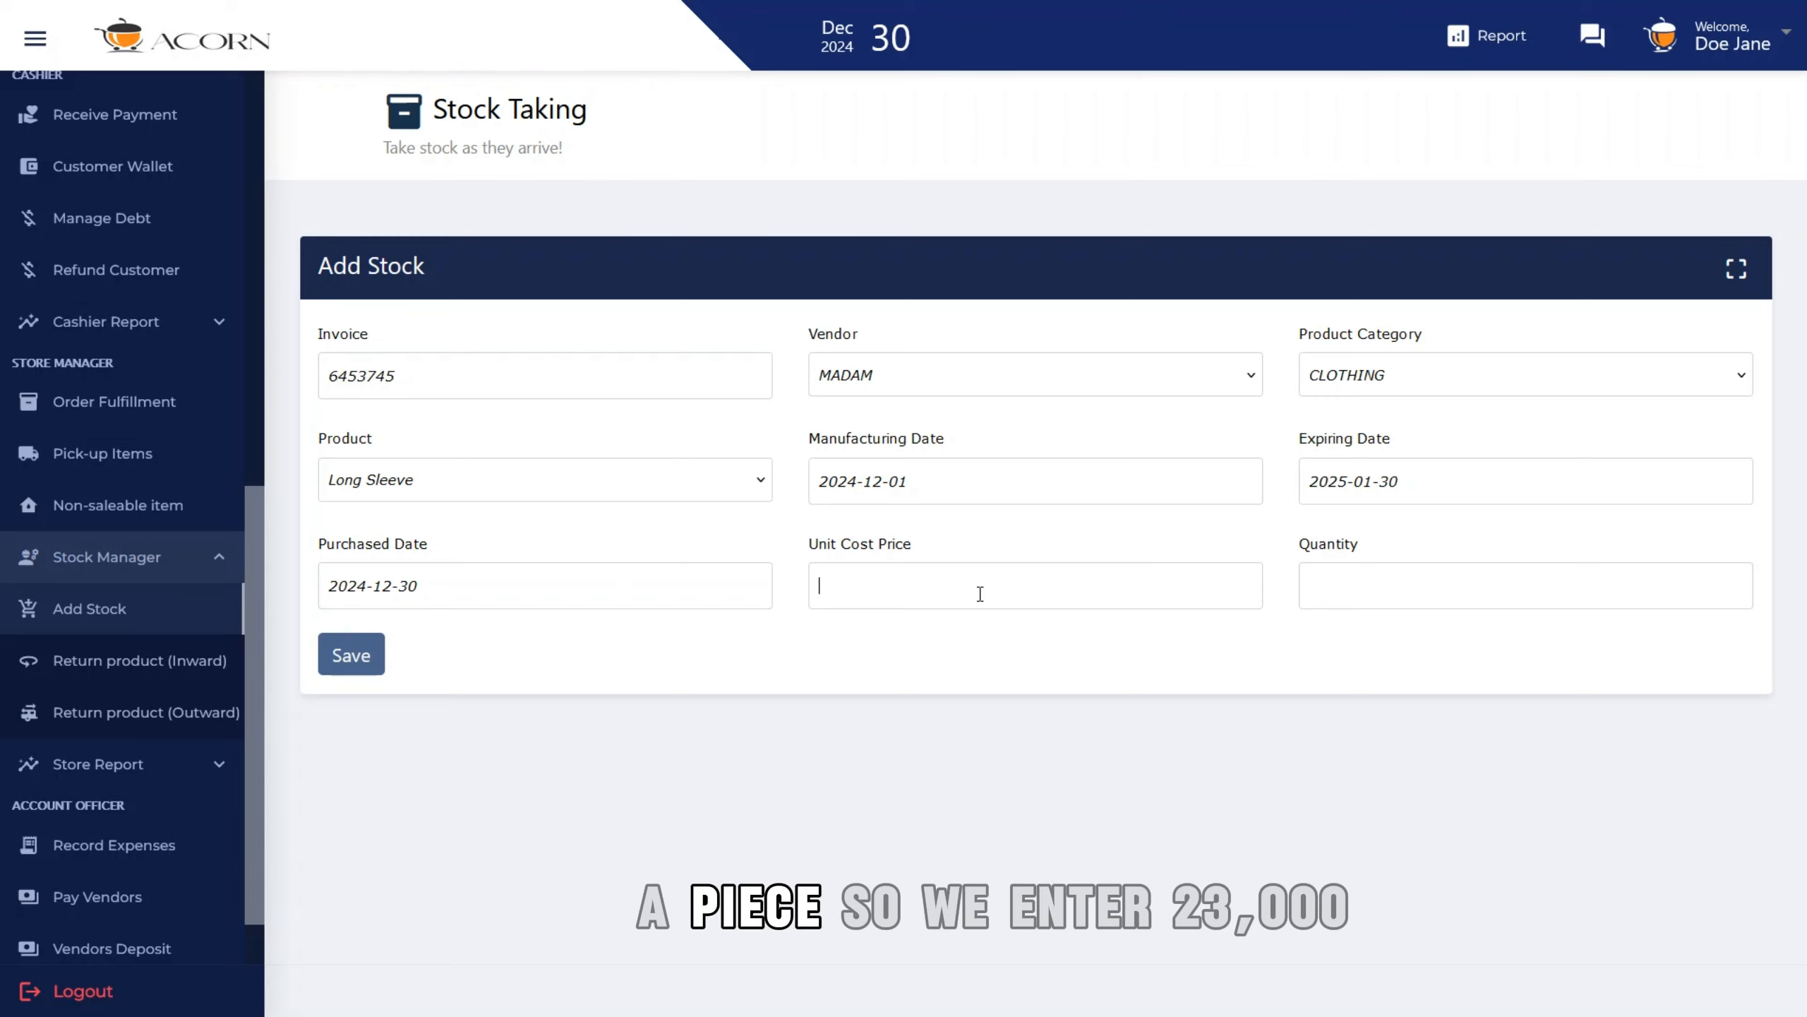
- Enter a unit cost price of 23000 and a quantity of 20, and save the stock record
type("23000")
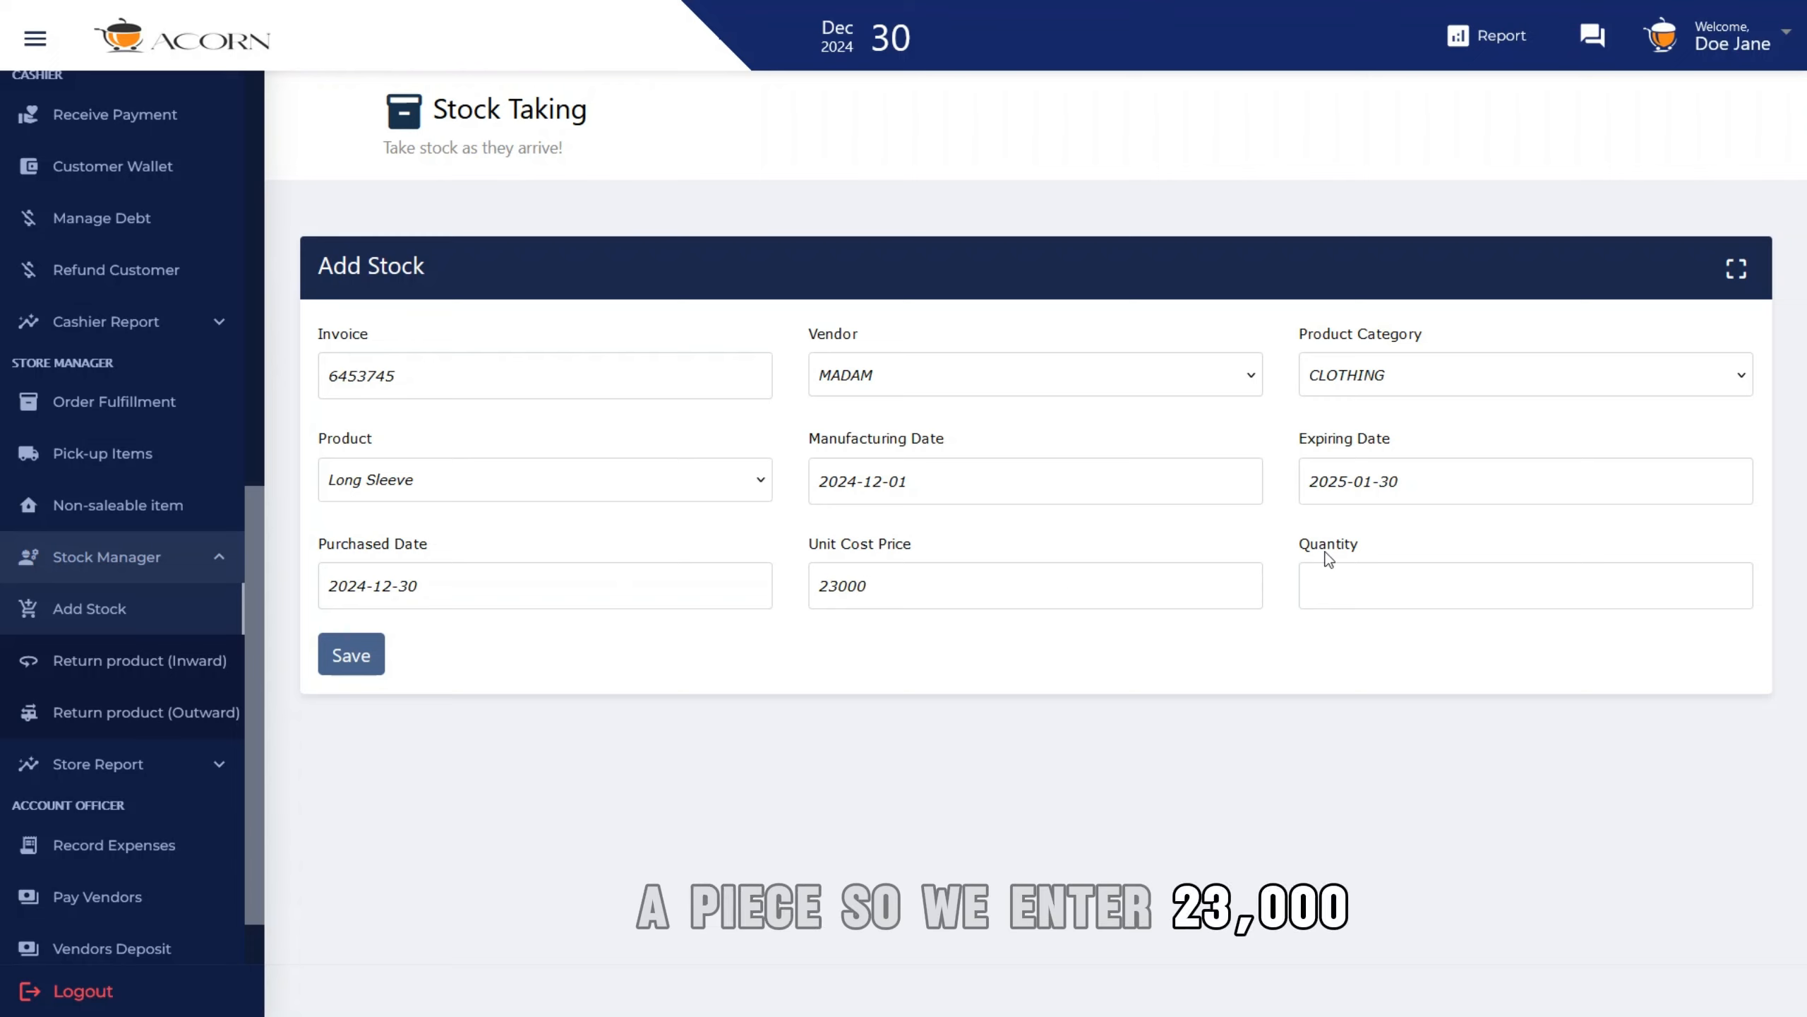
left_click(1468, 581)
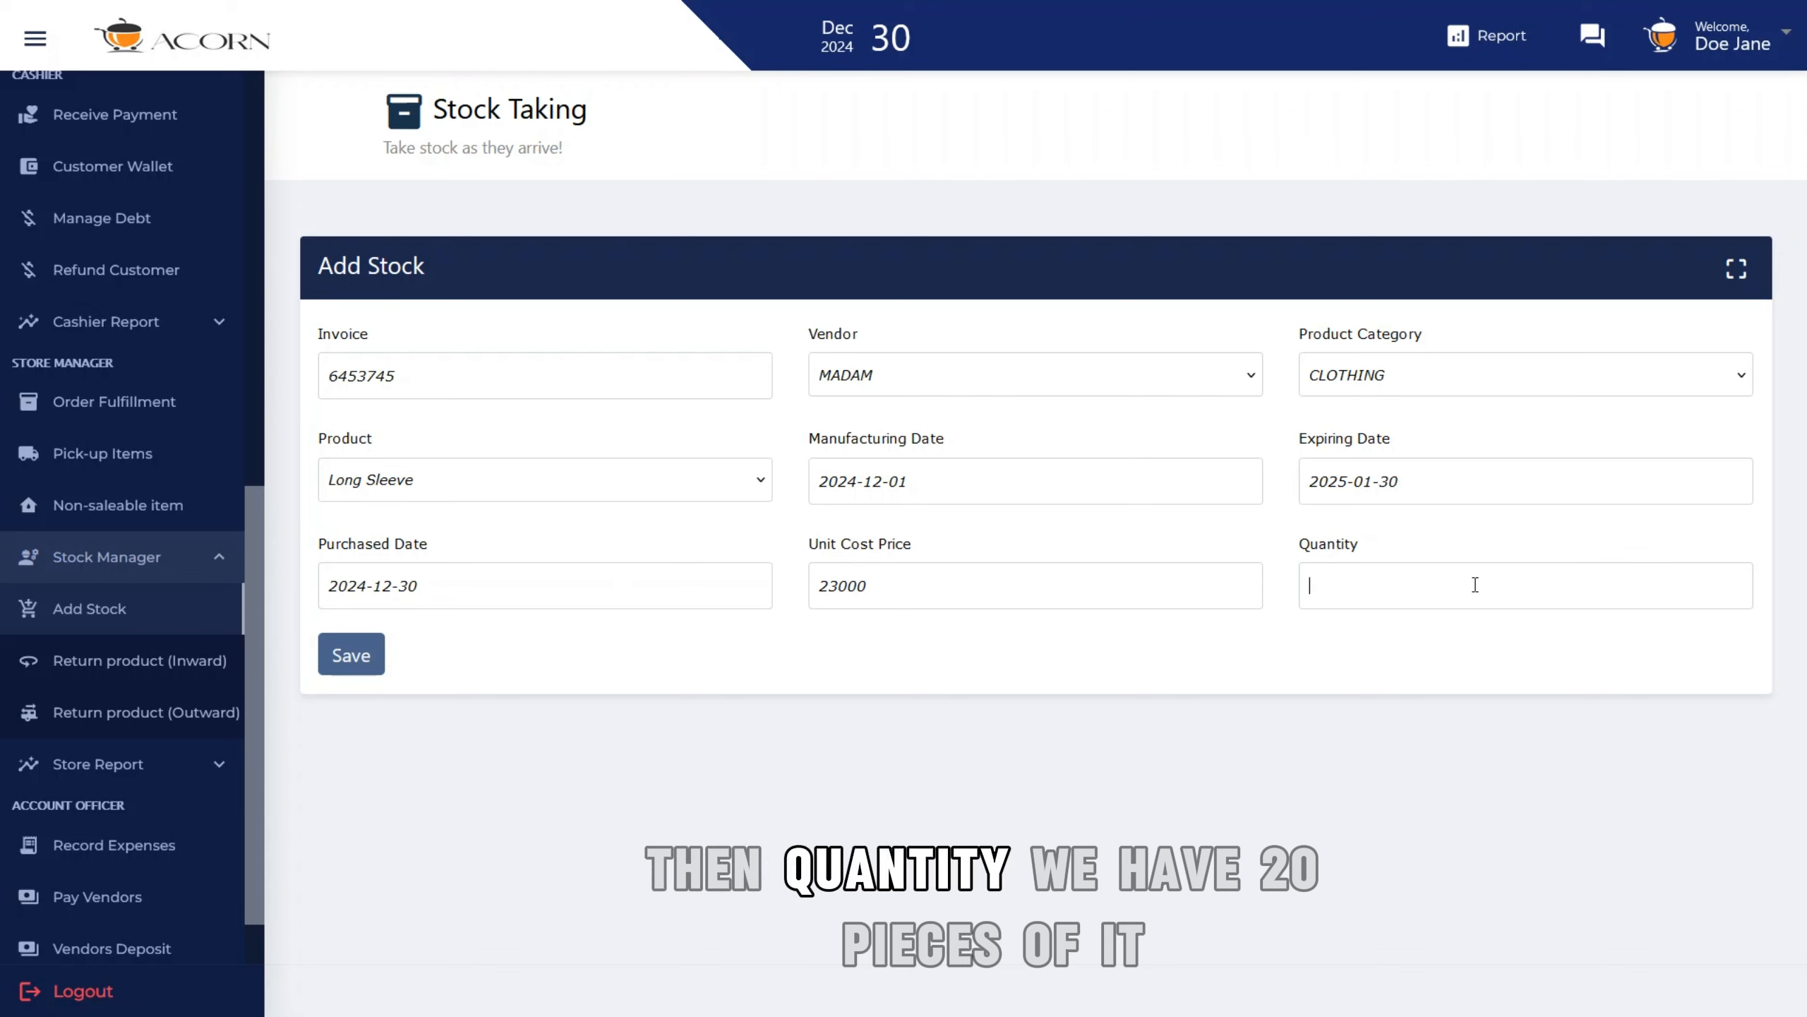
type("20")
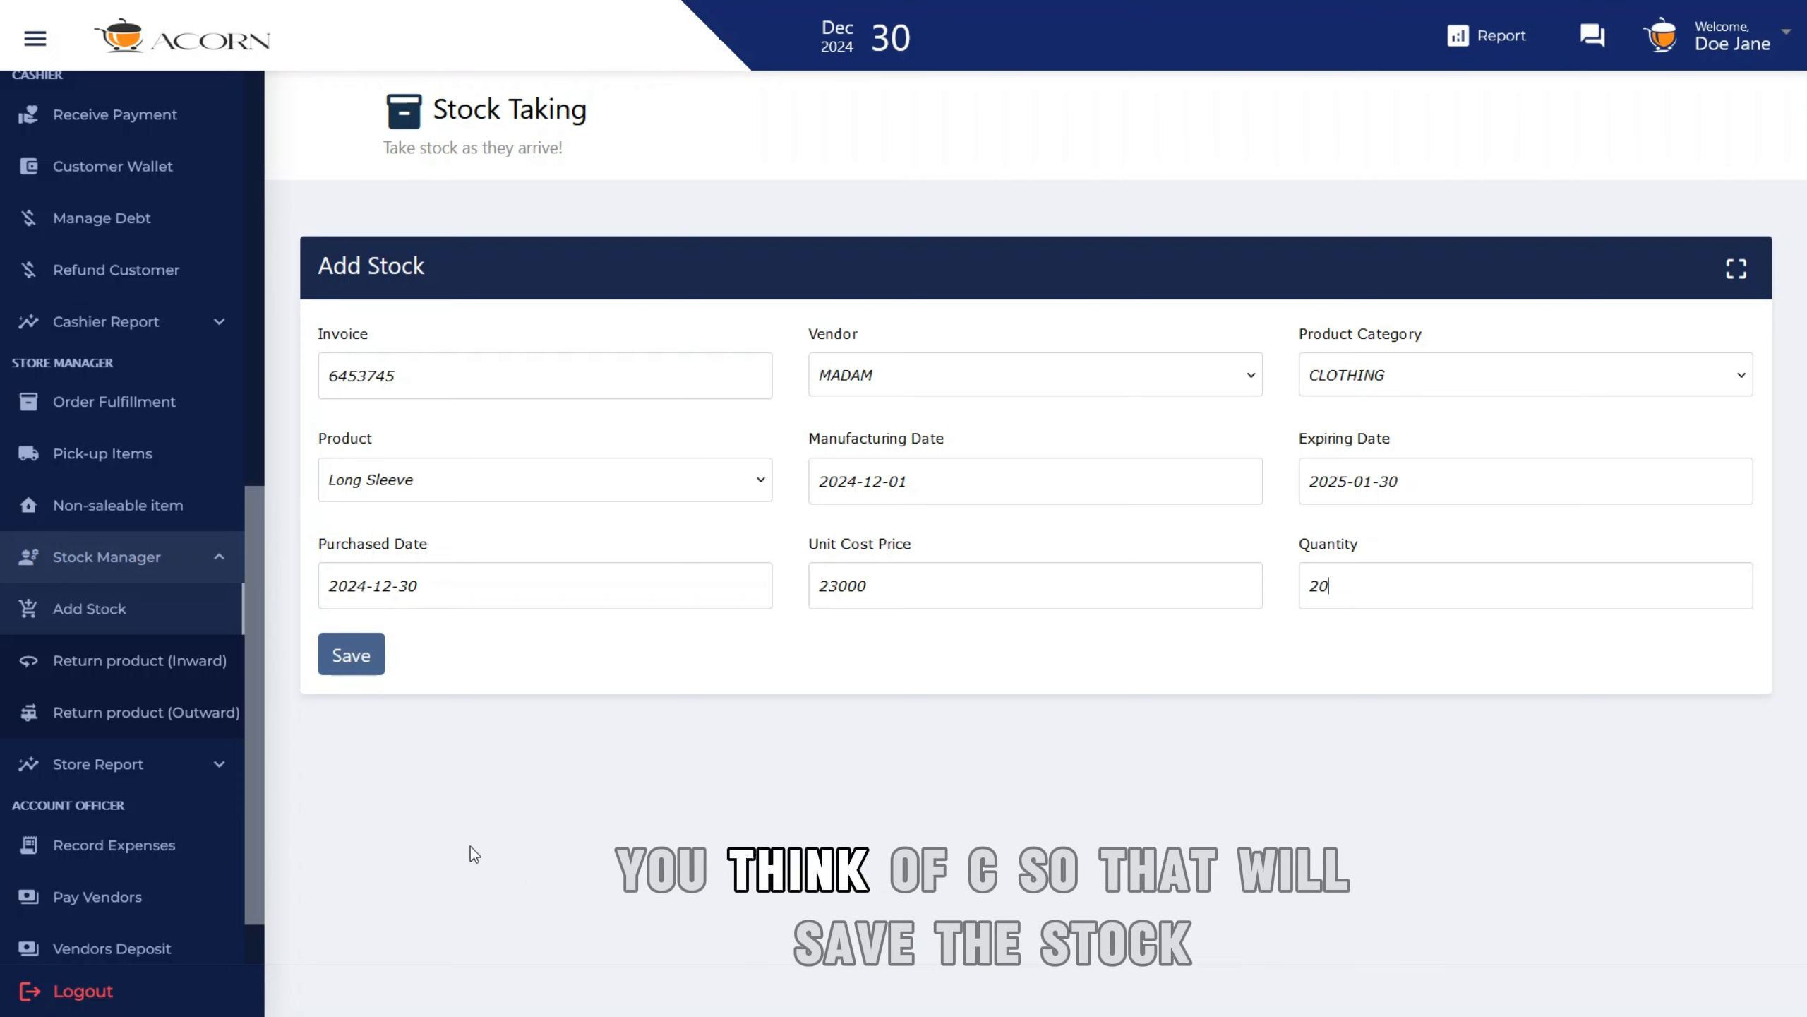
left_click(350, 655)
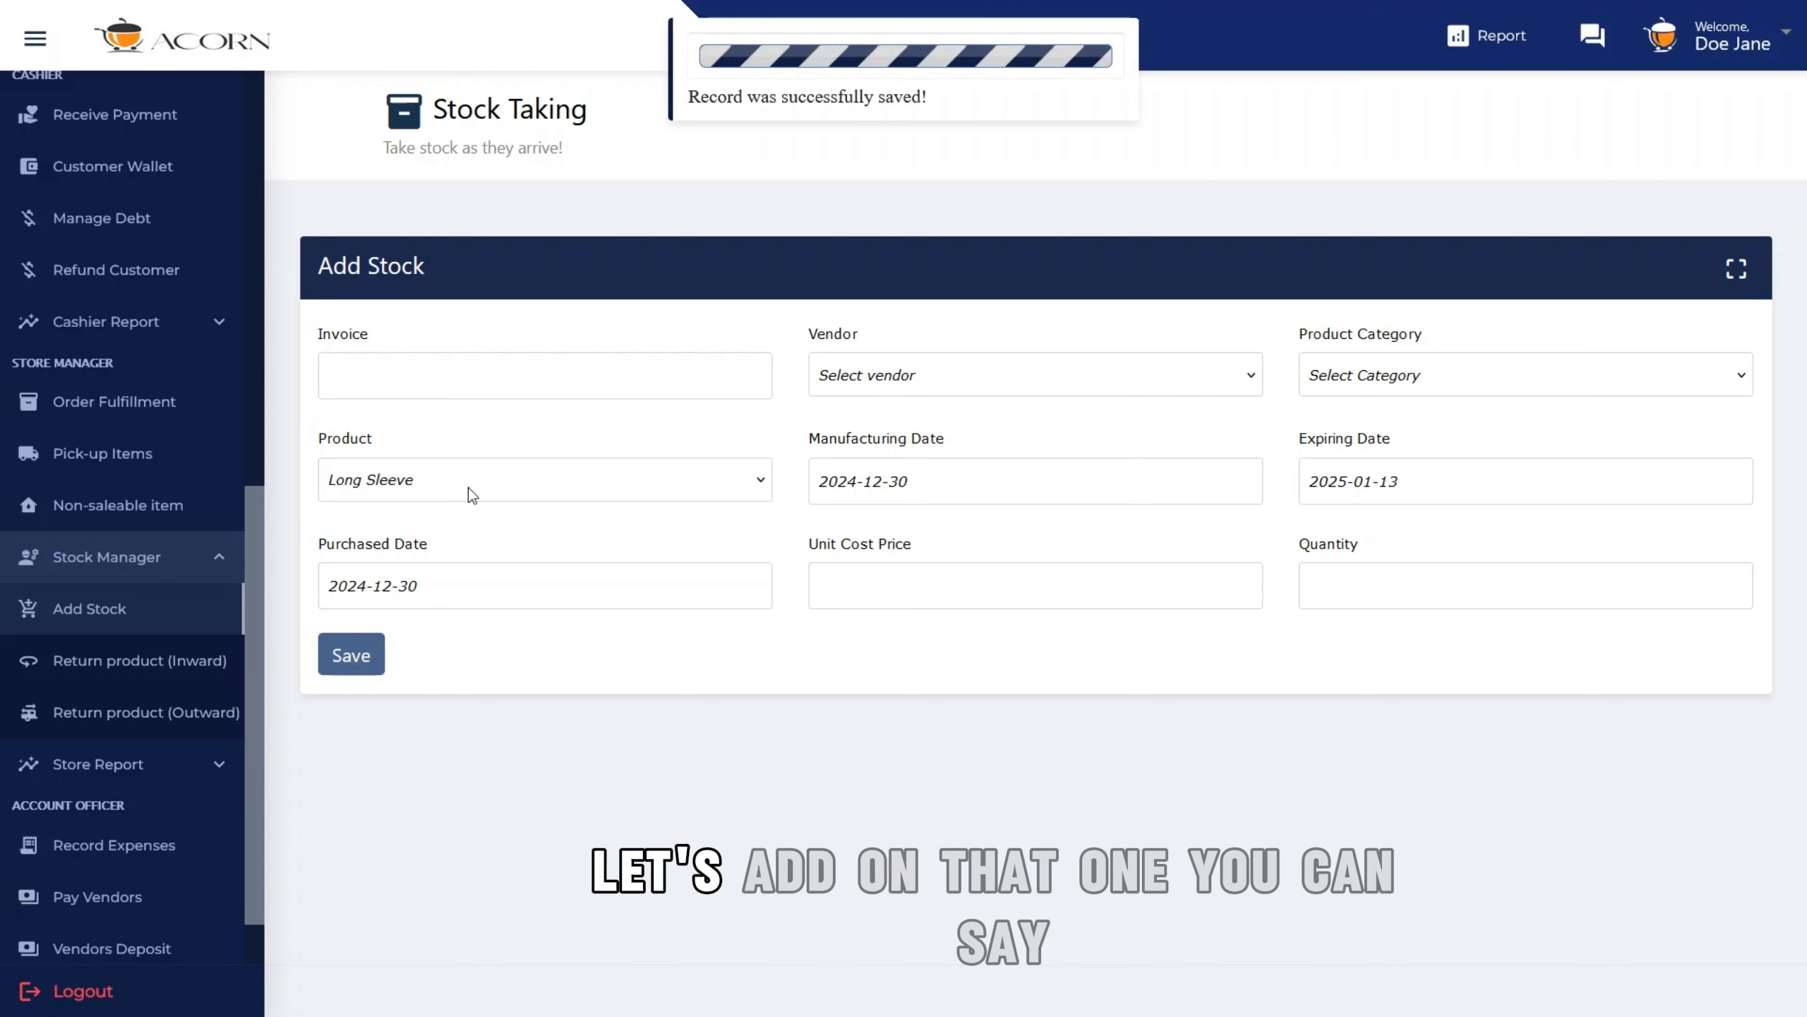
- Begin another stock record with invoice number 09875867 and choose the vendor listed directly before MADAM
left_click(411, 384)
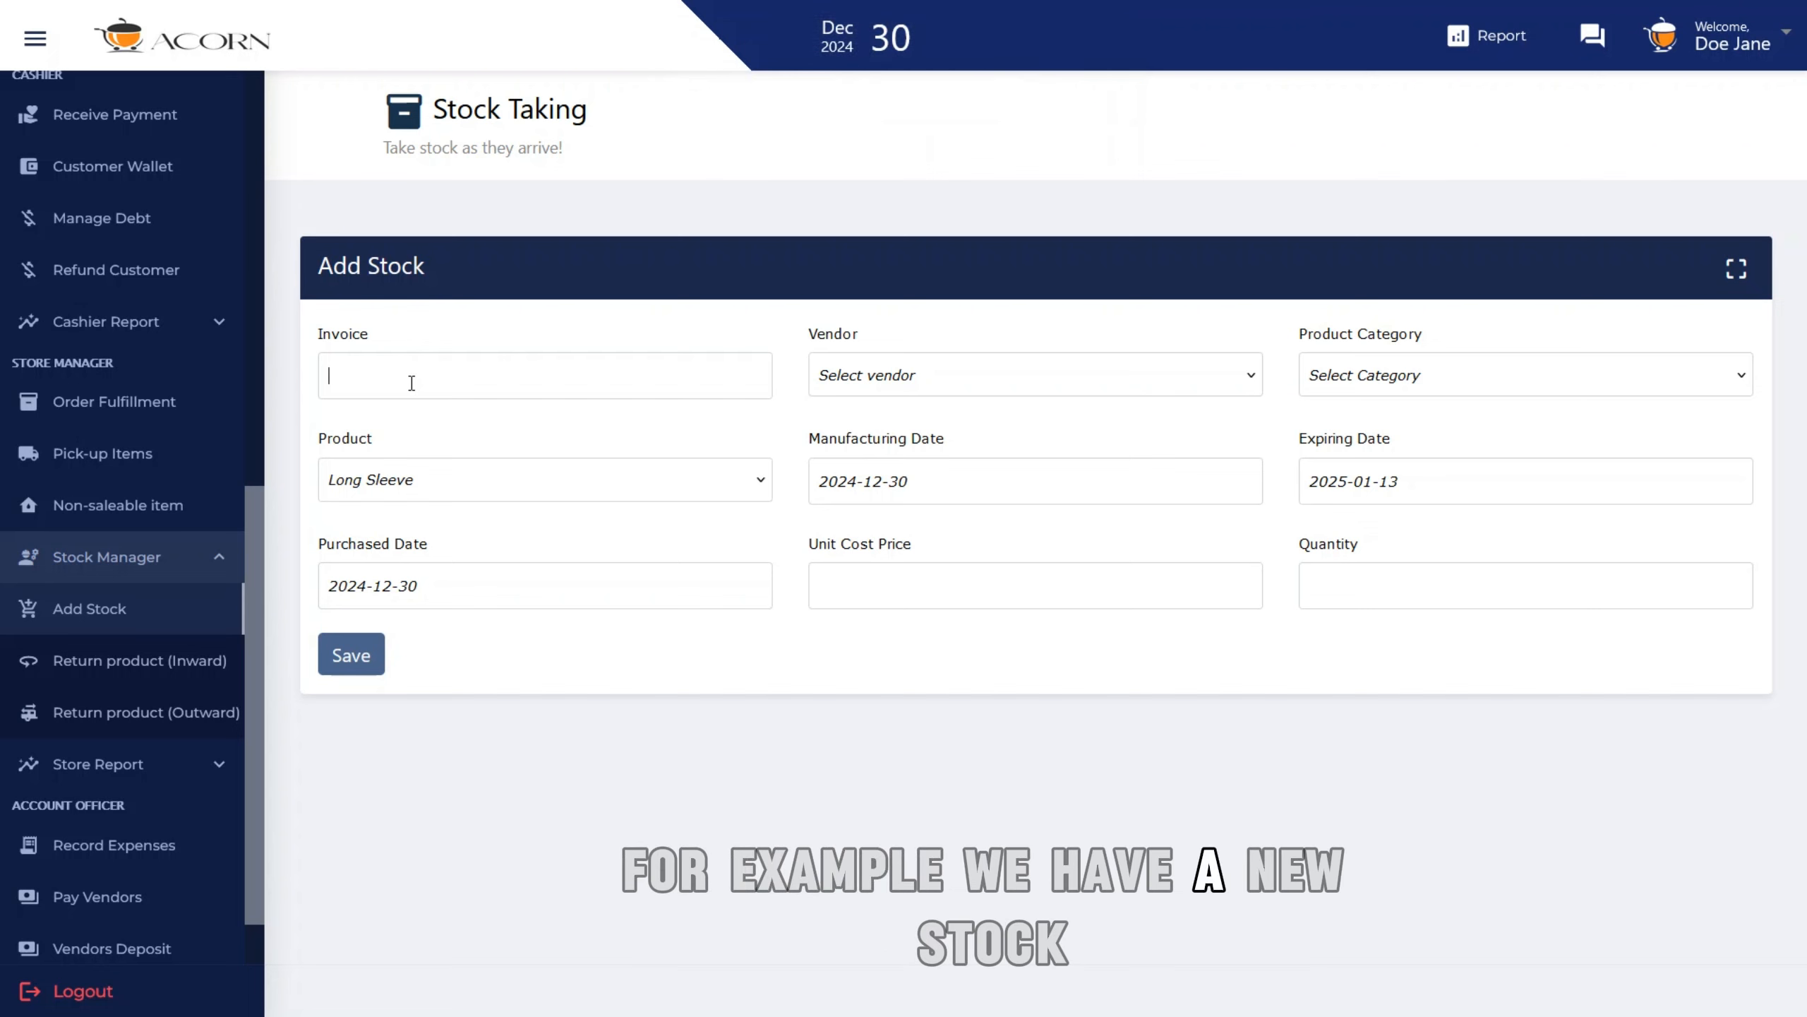
type("098758")
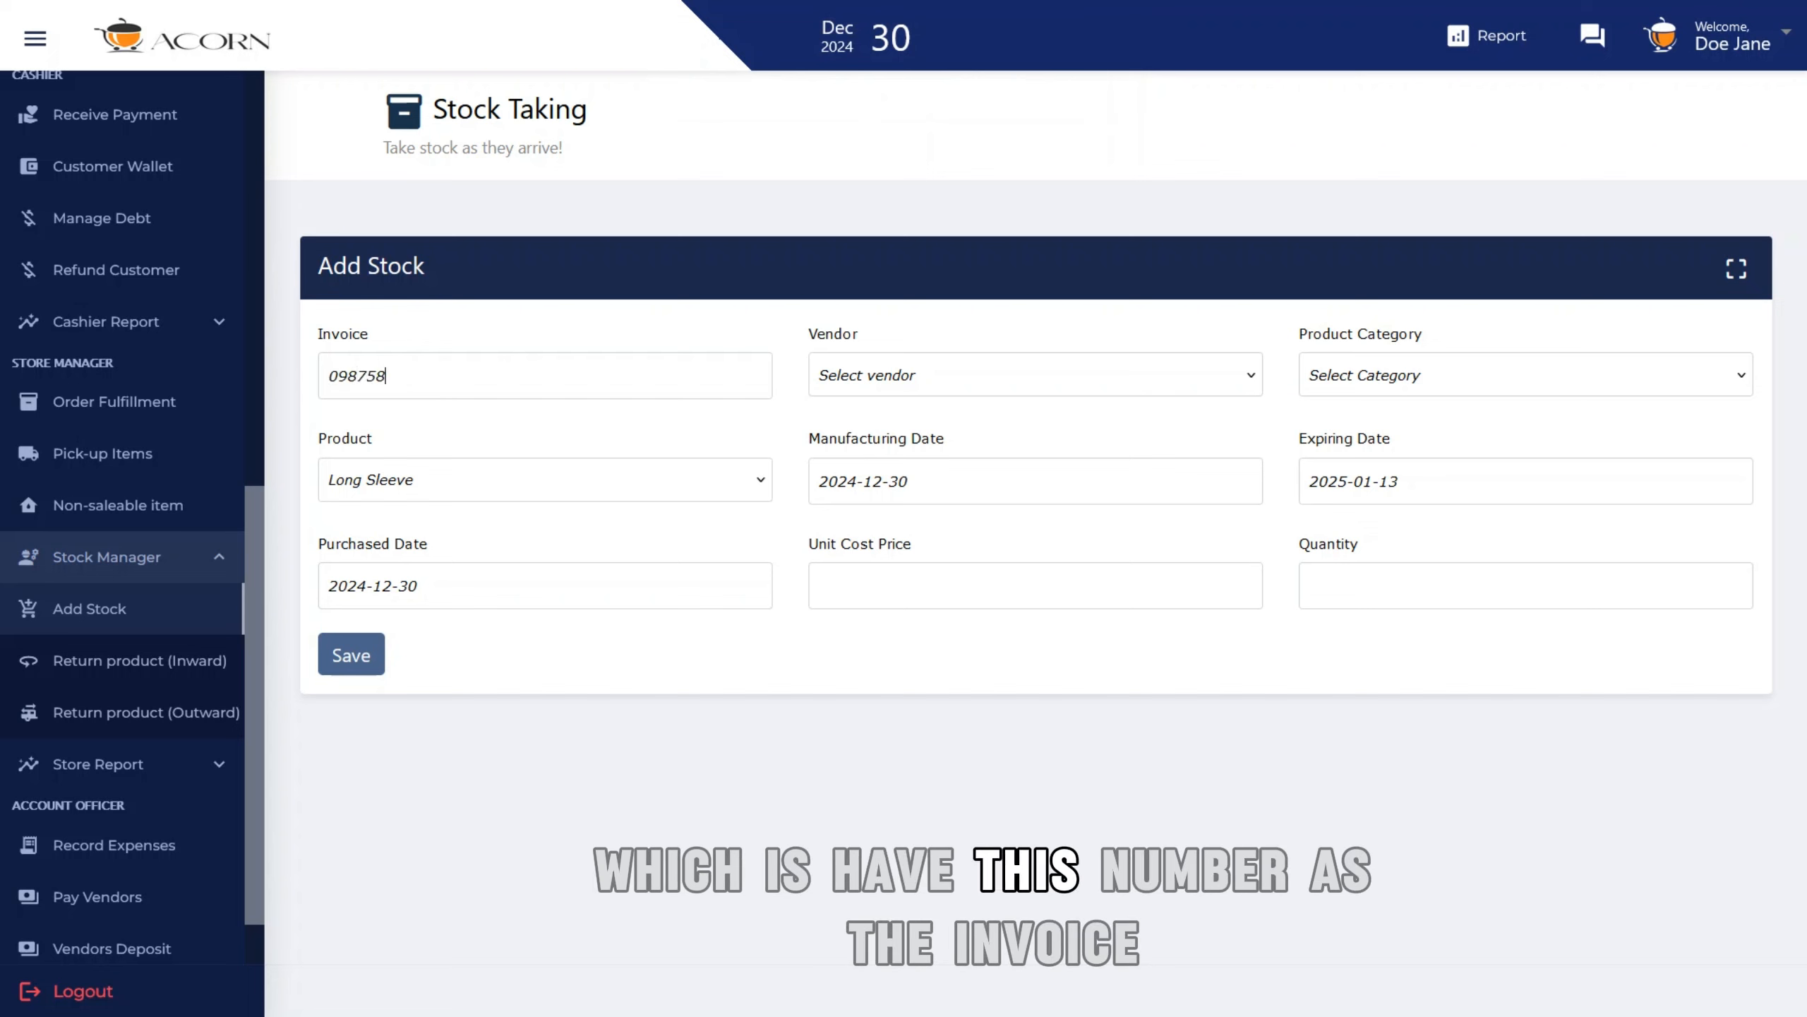
type("67")
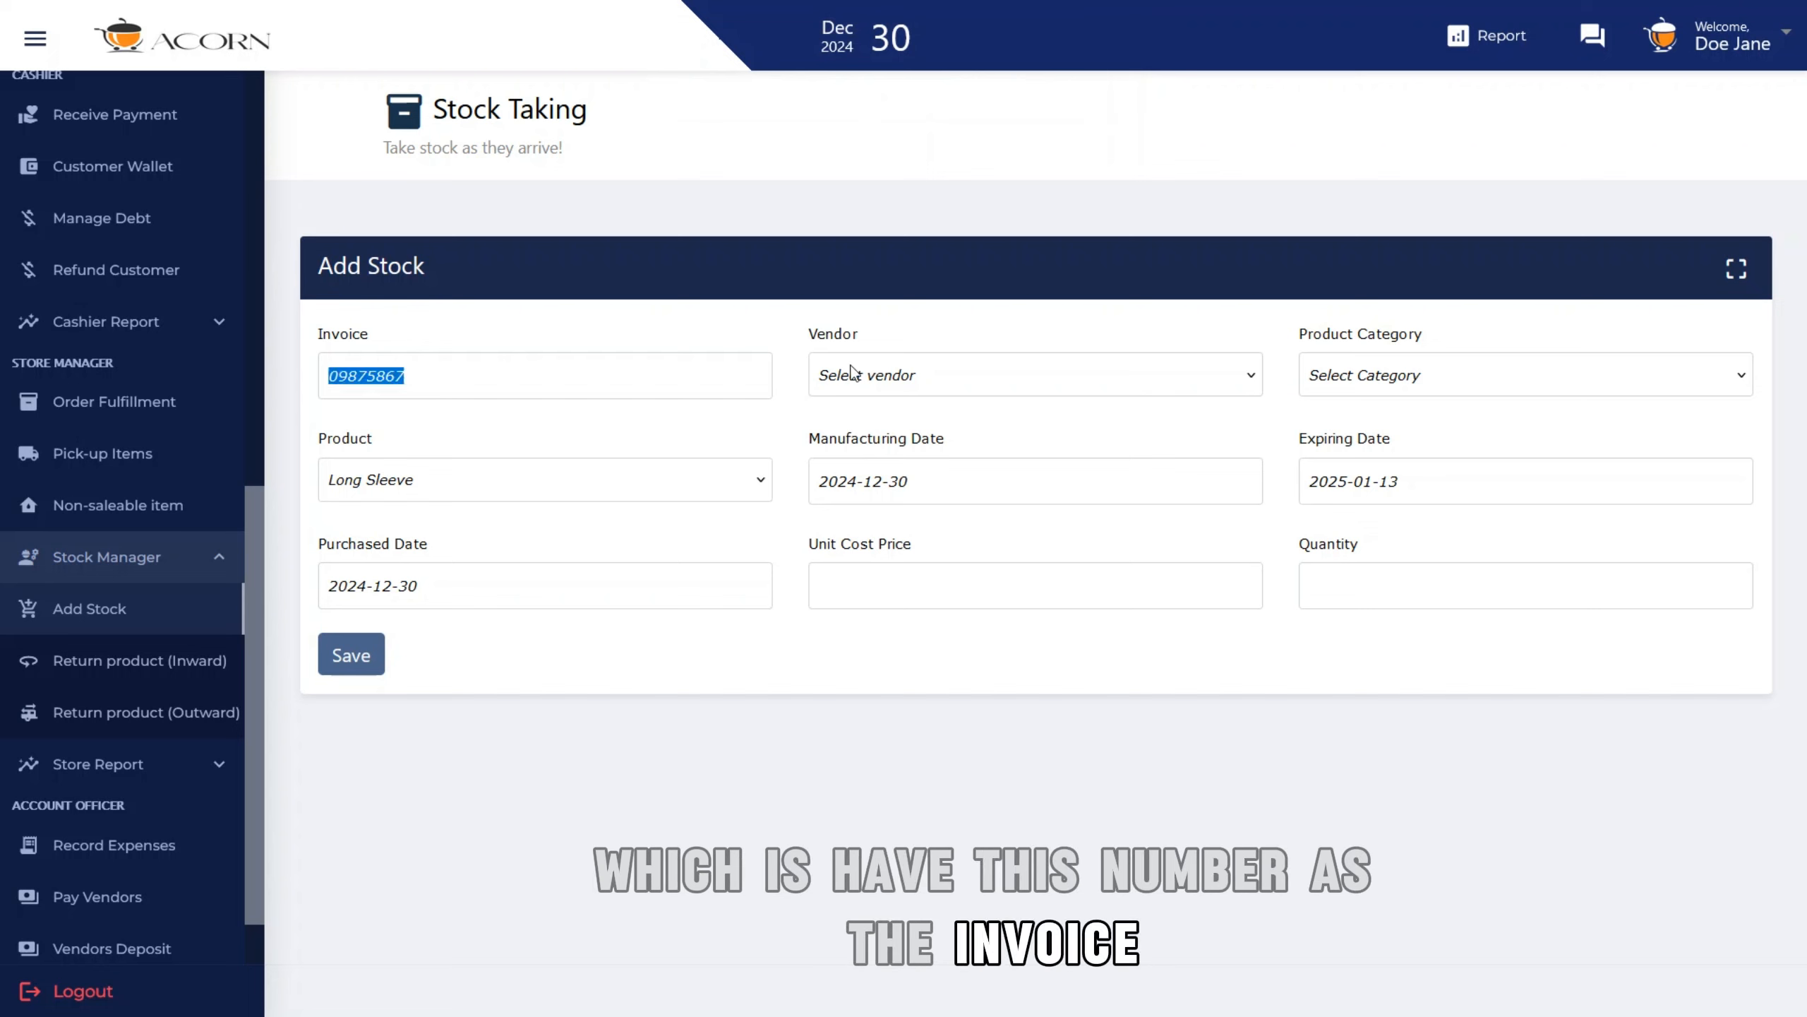
left_click(975, 372)
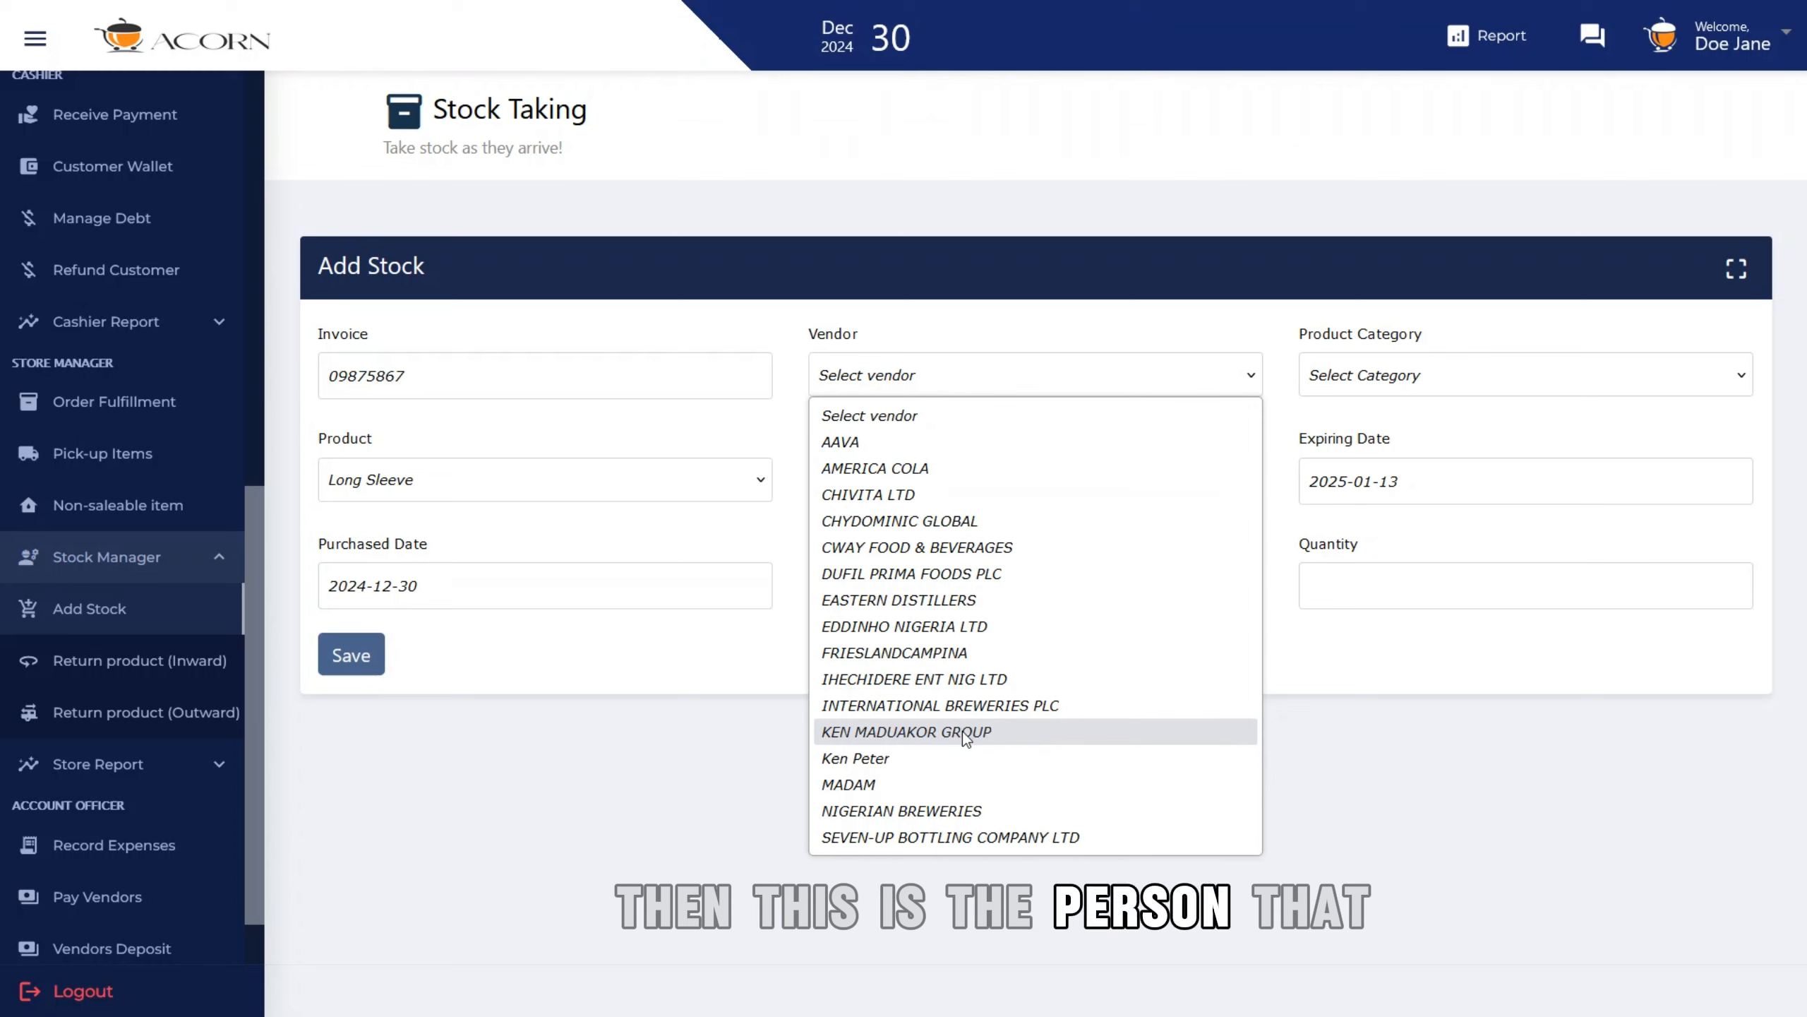
left_click(952, 755)
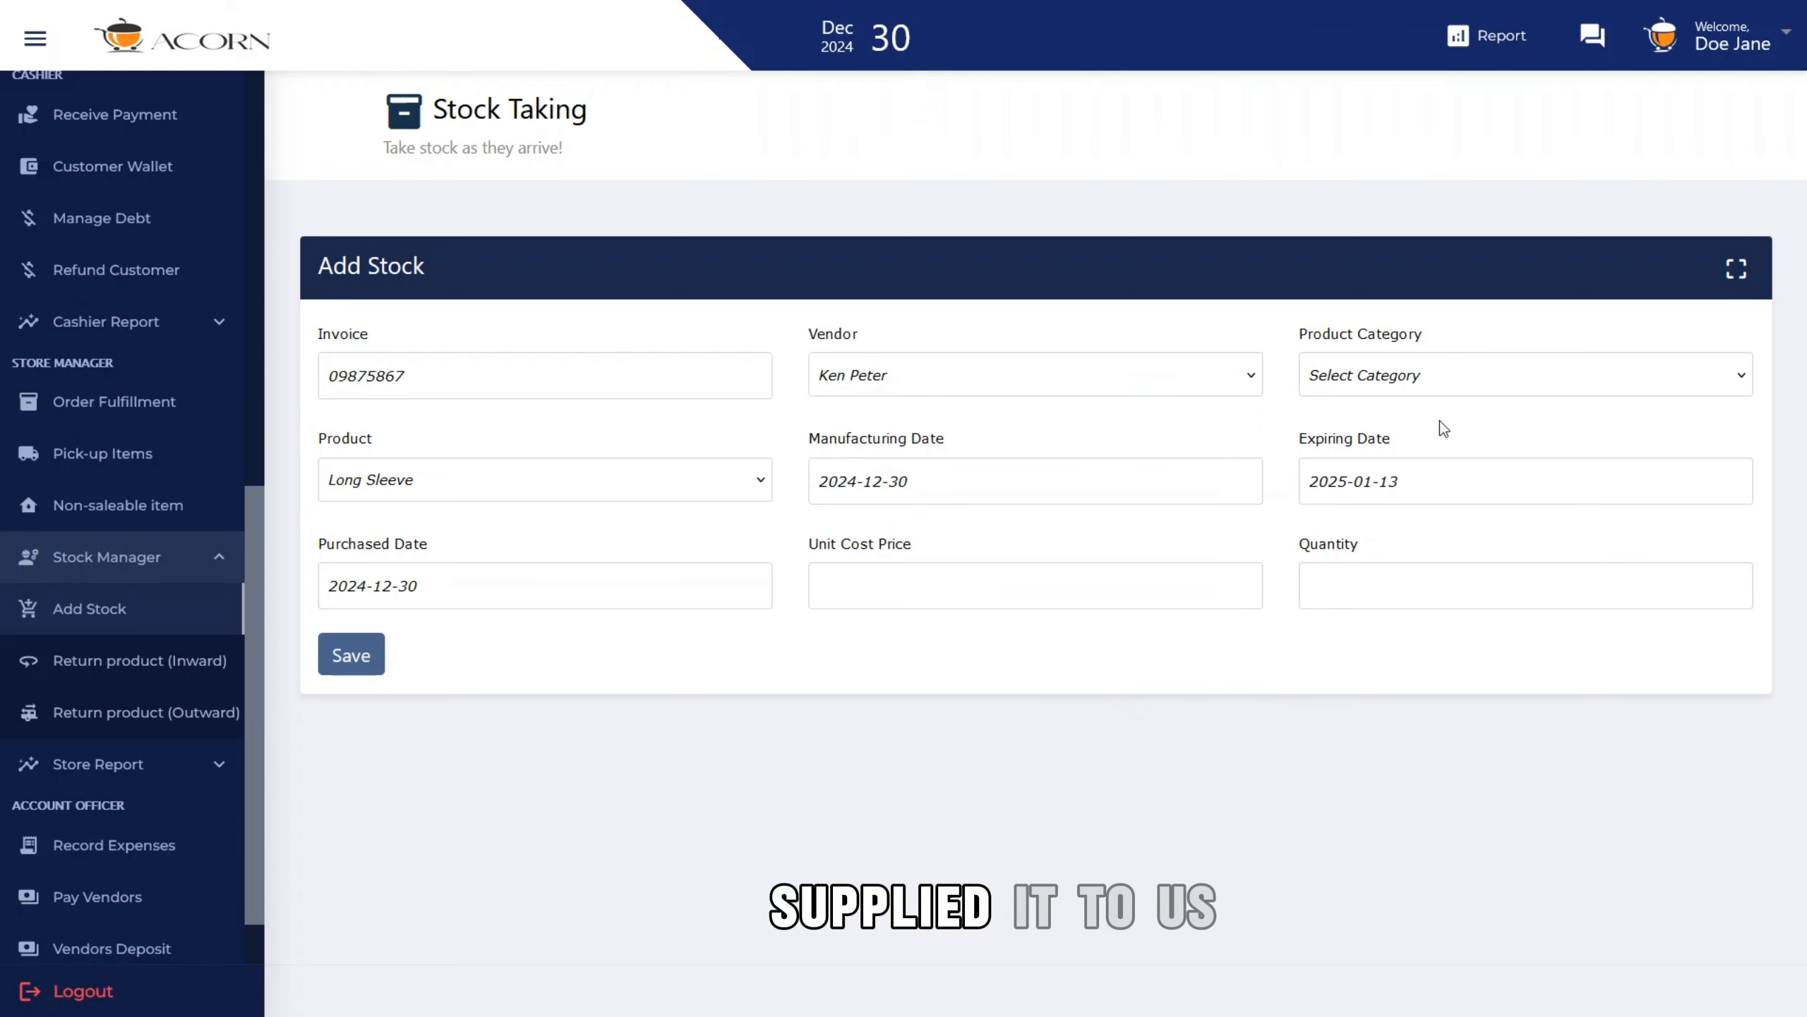
- Set the product category to NOODLES and choose Indomitables as the product
left_click(1478, 382)
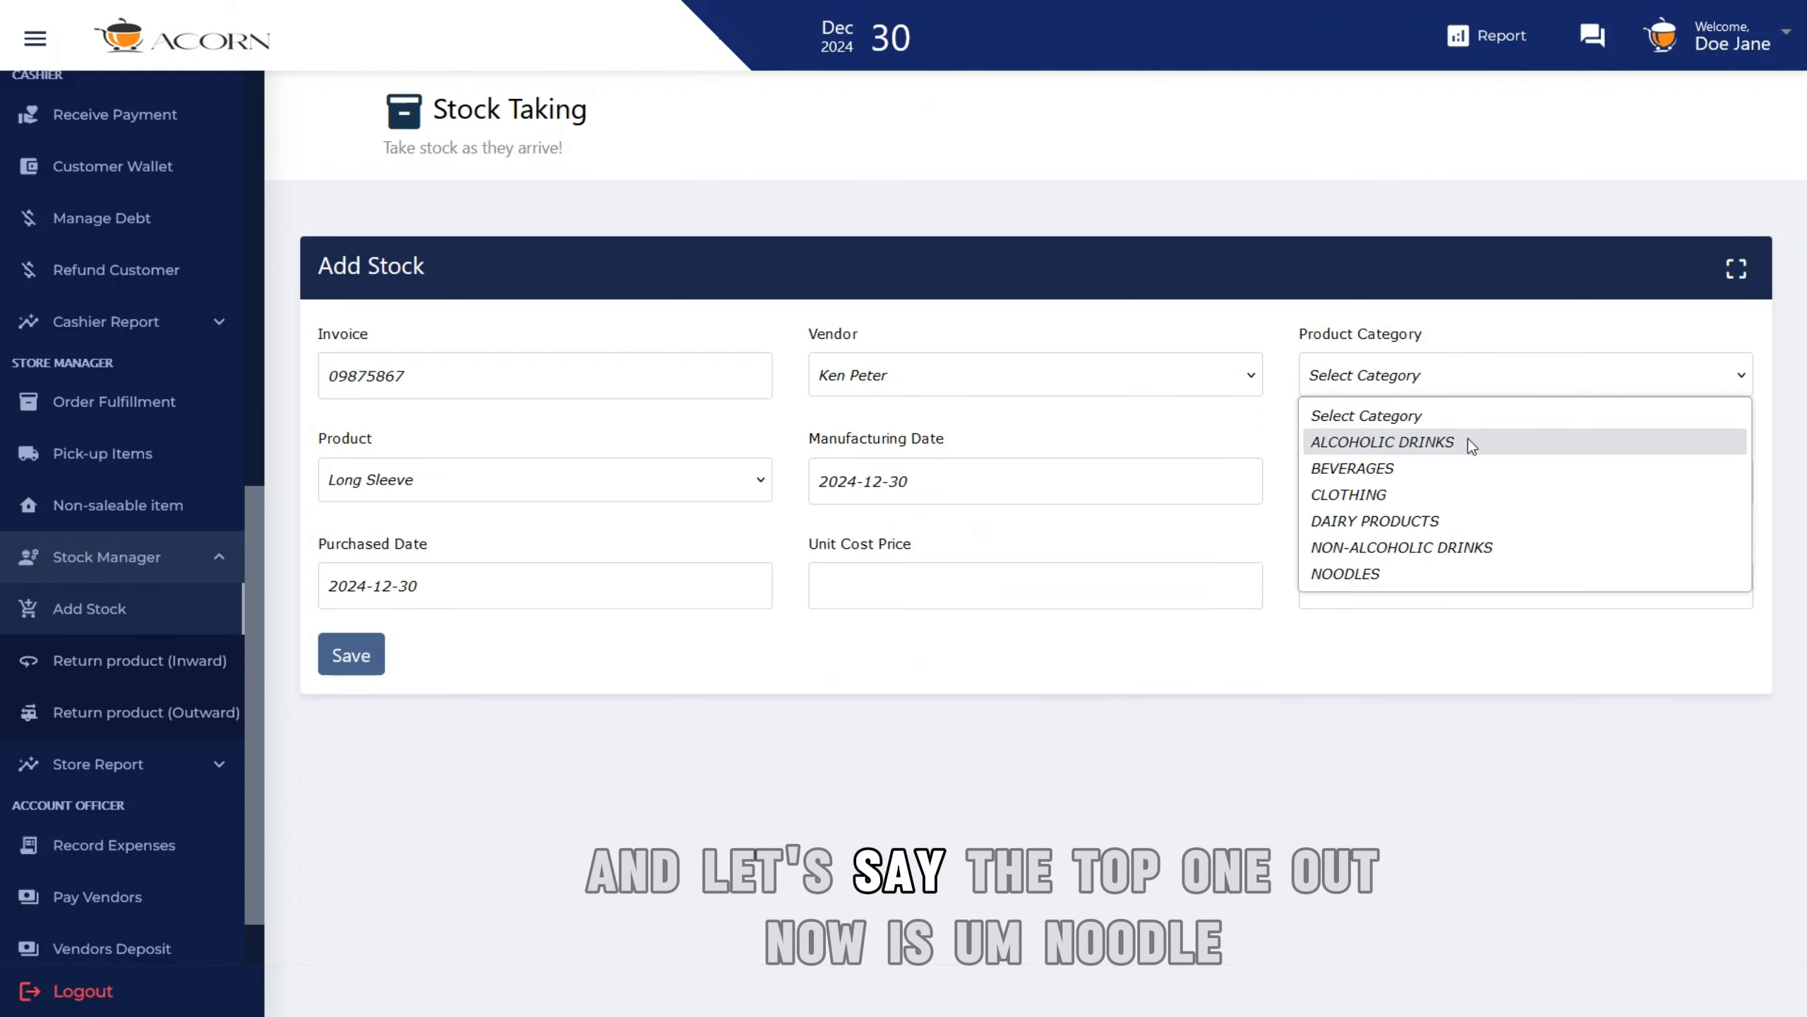
left_click(1406, 574)
left_click(504, 489)
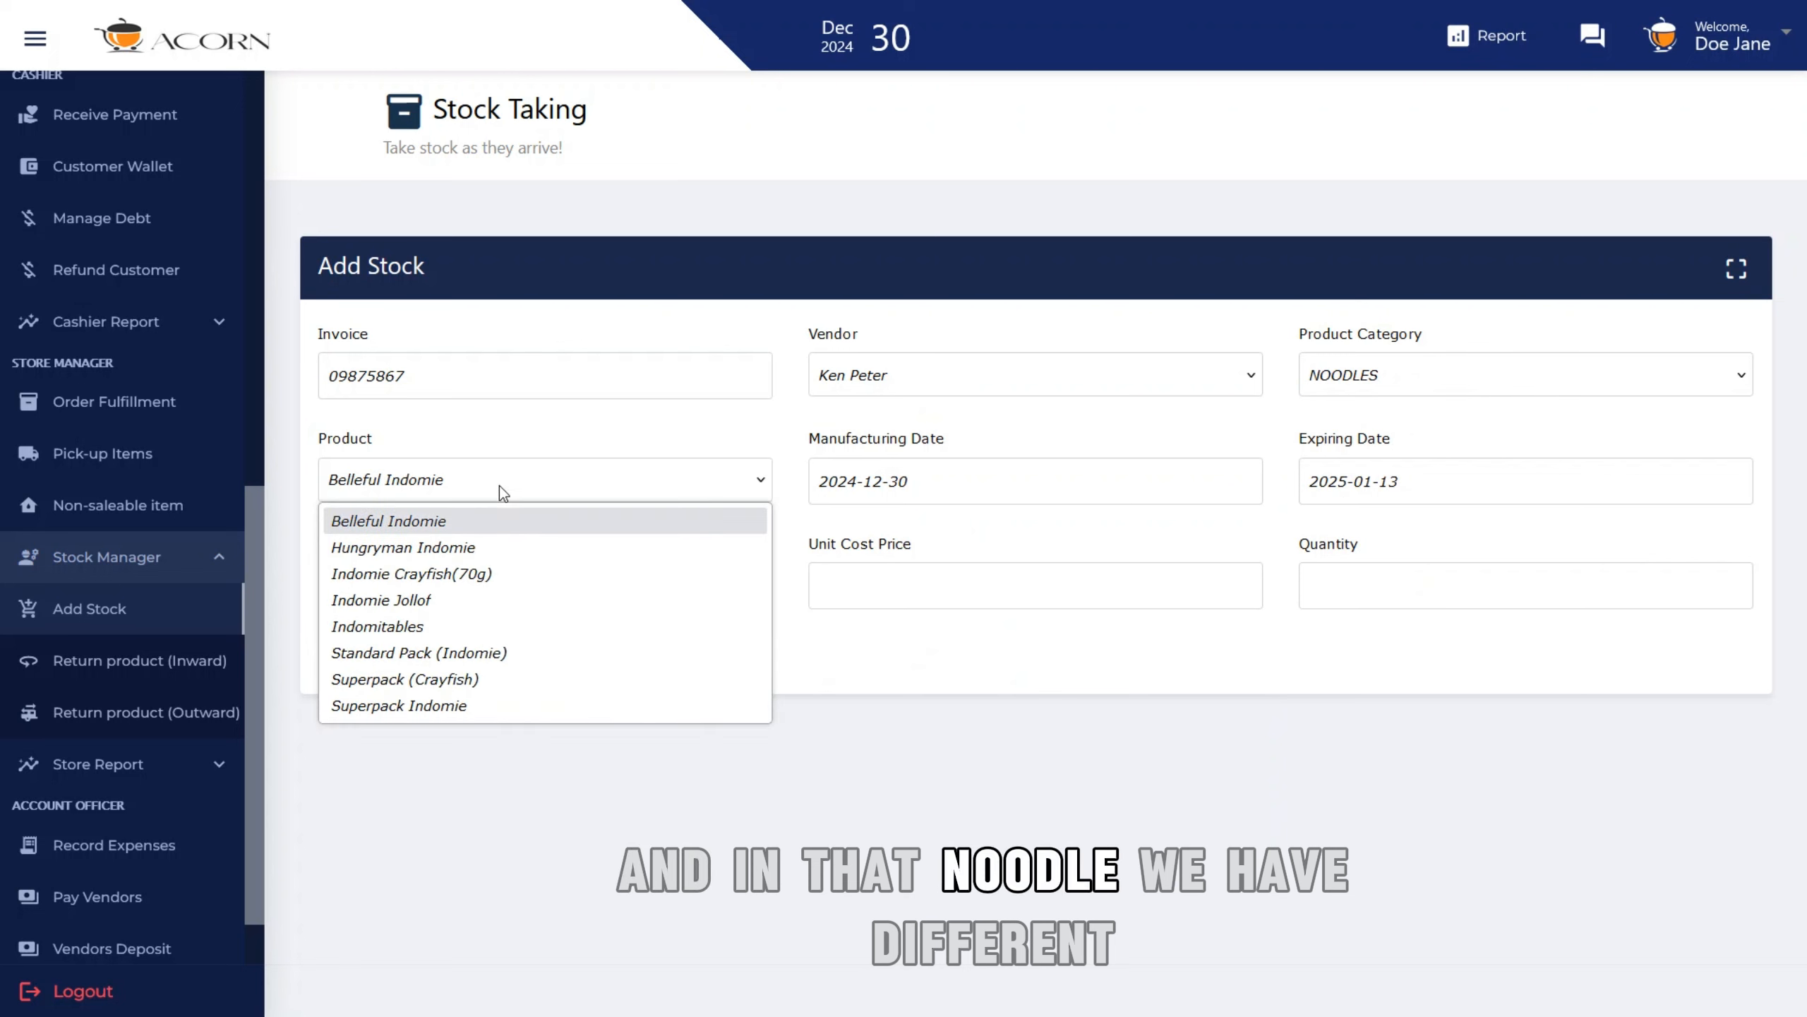
left_click(438, 628)
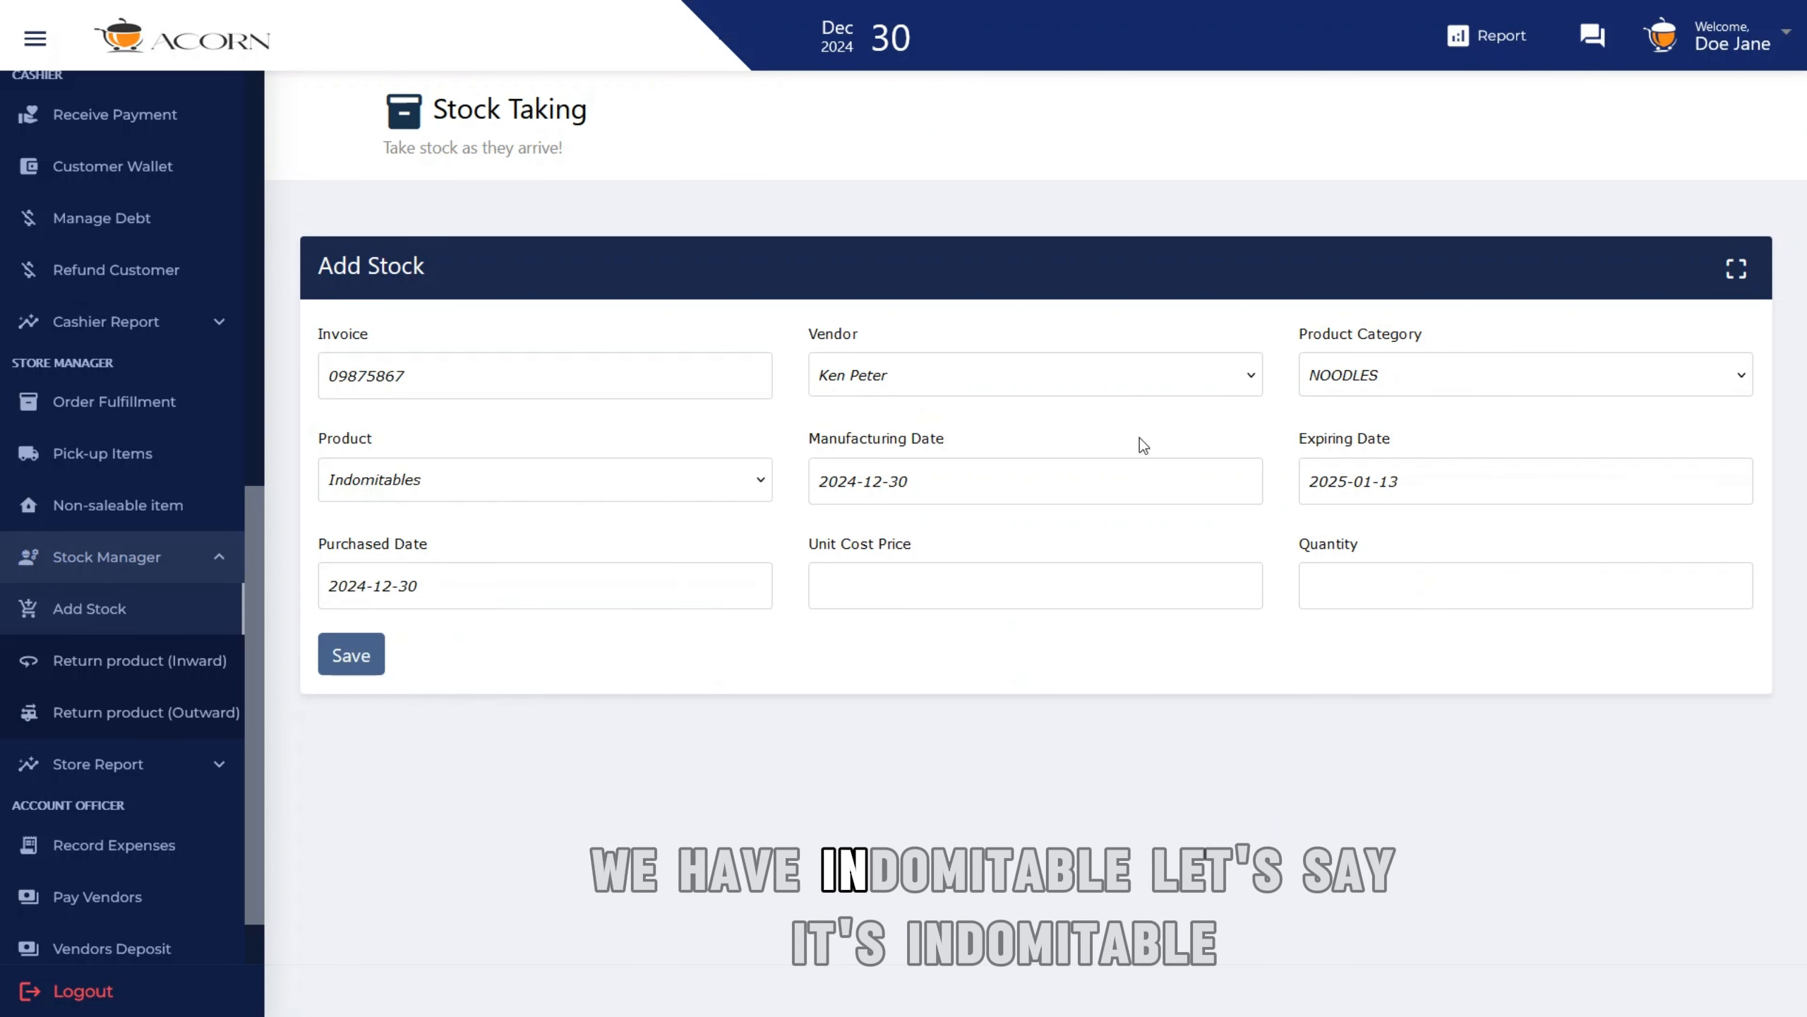
- Set the expiring date of the Indomitables stock to 2025-02-20
left_click(1432, 479)
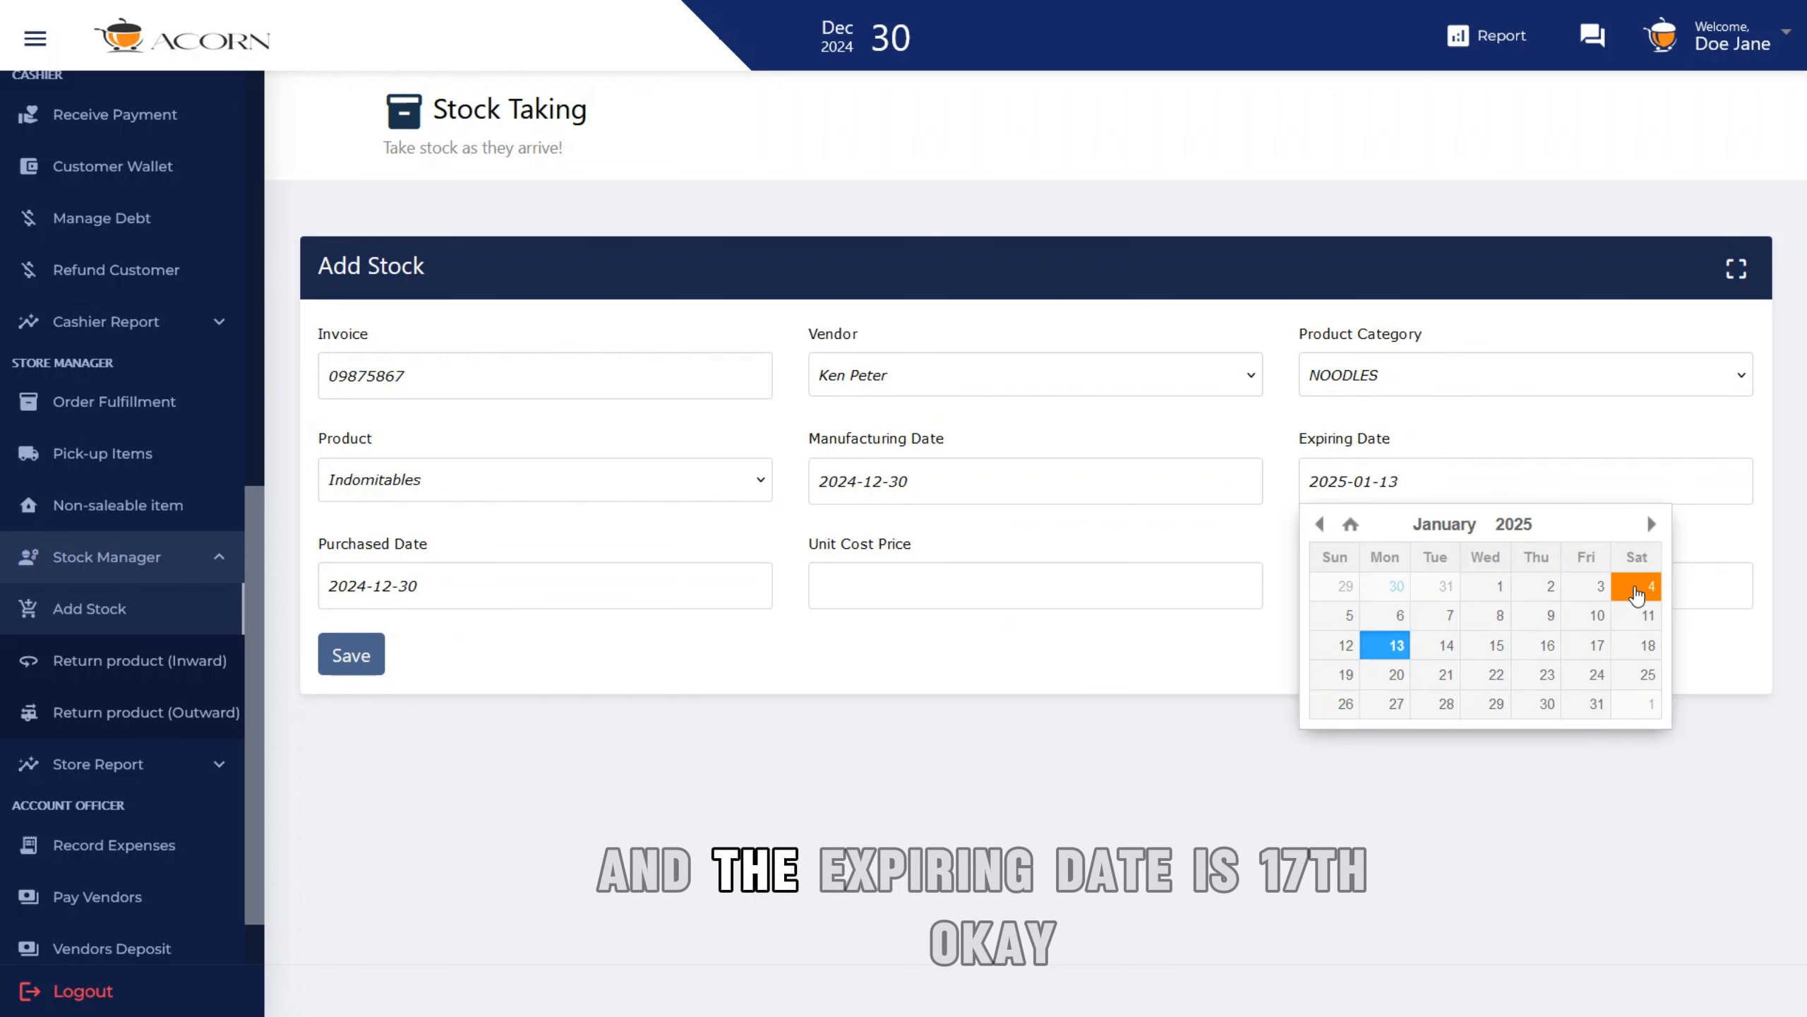
left_click(1601, 650)
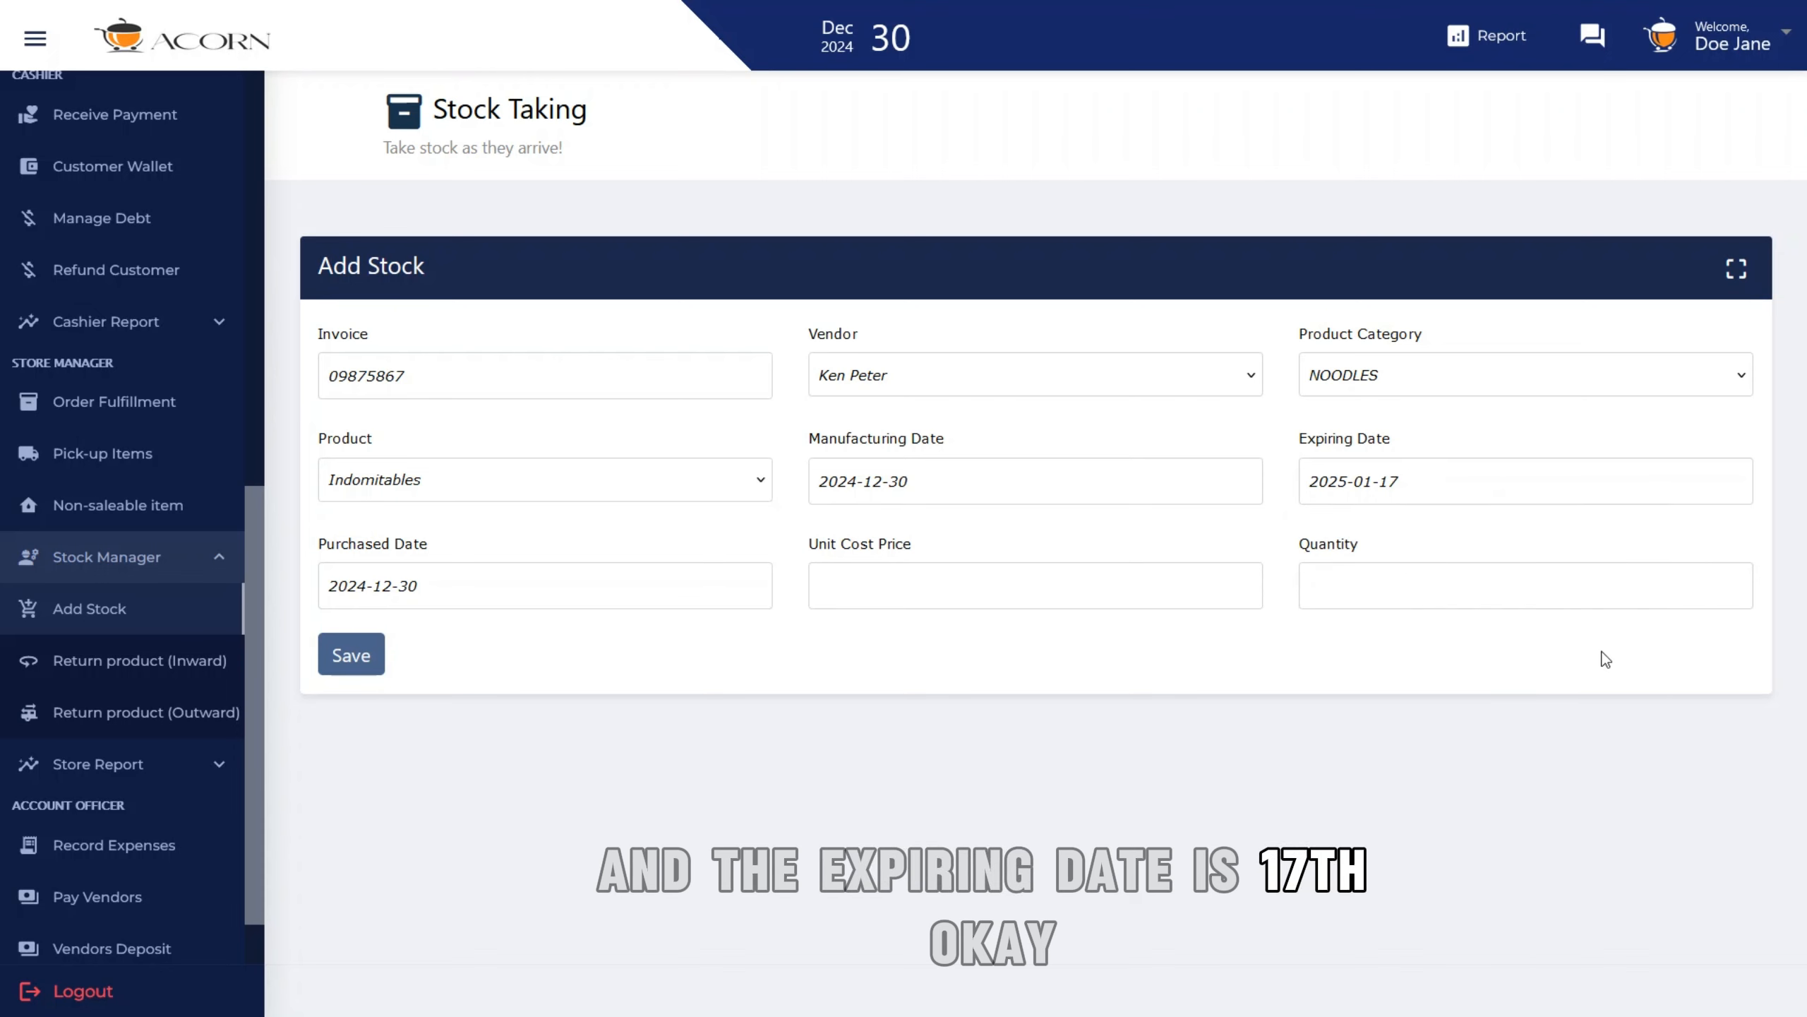
left_click(1416, 482)
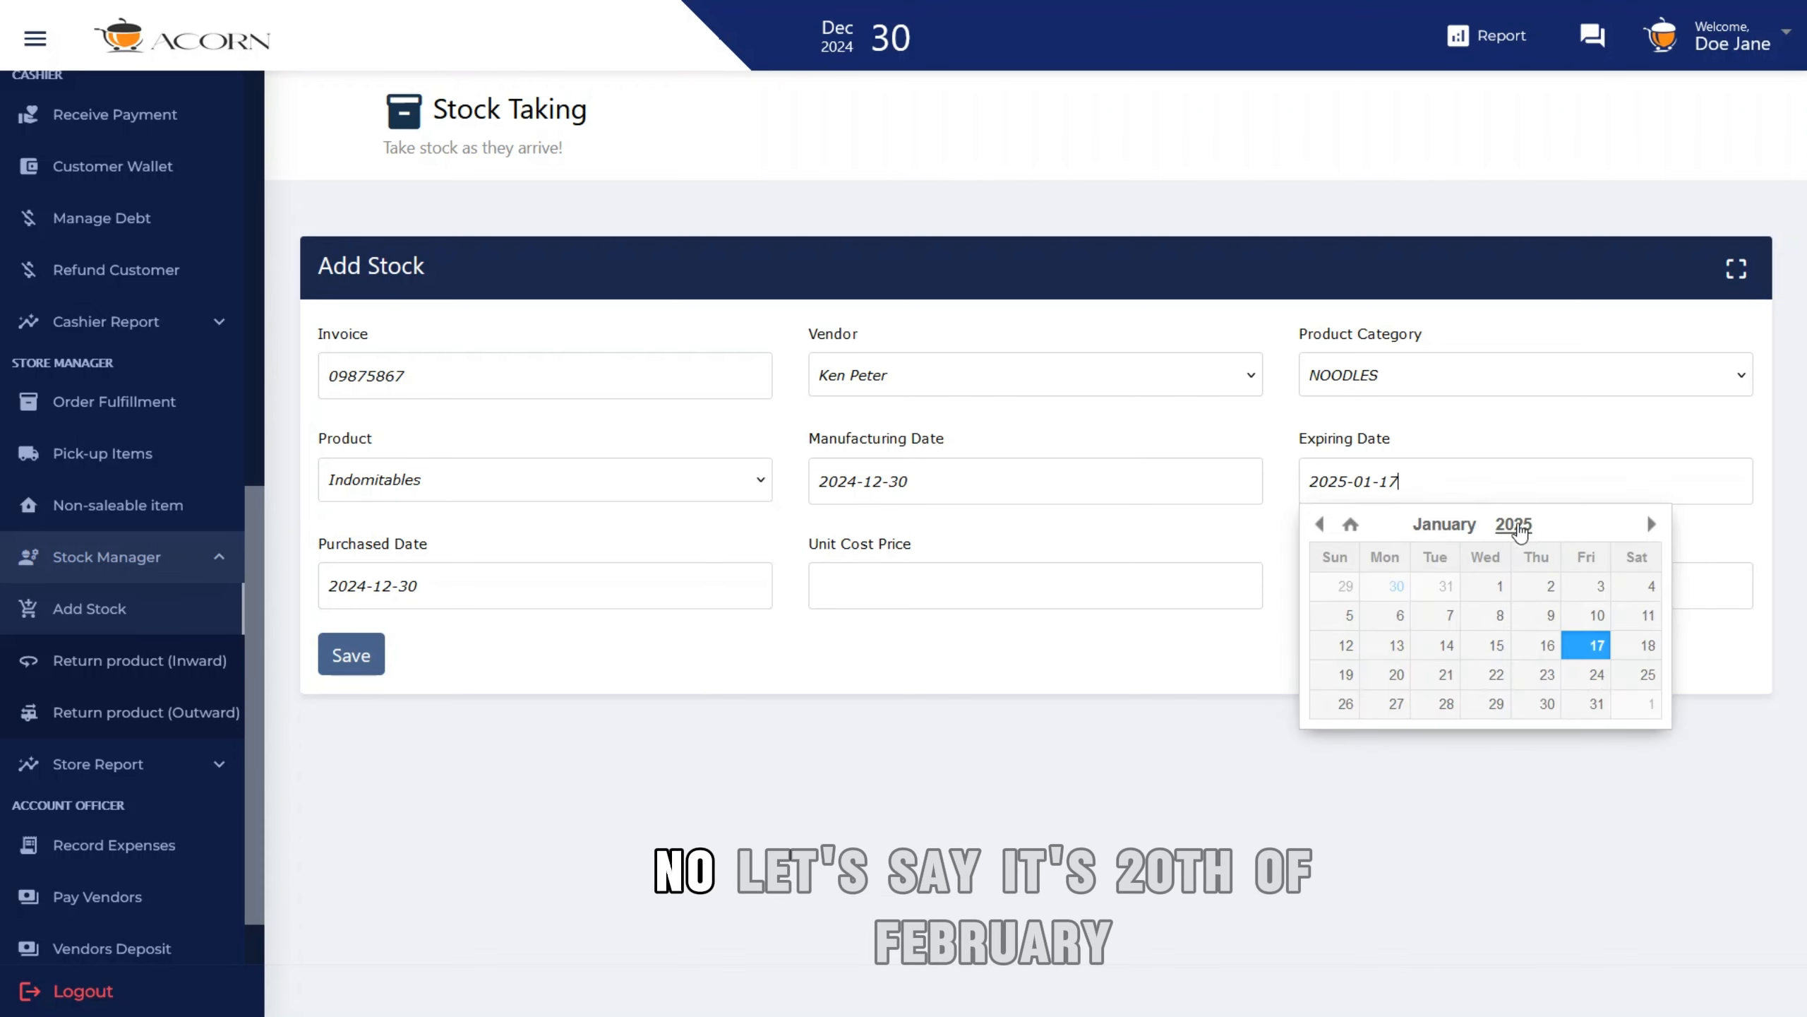
left_click(1648, 525)
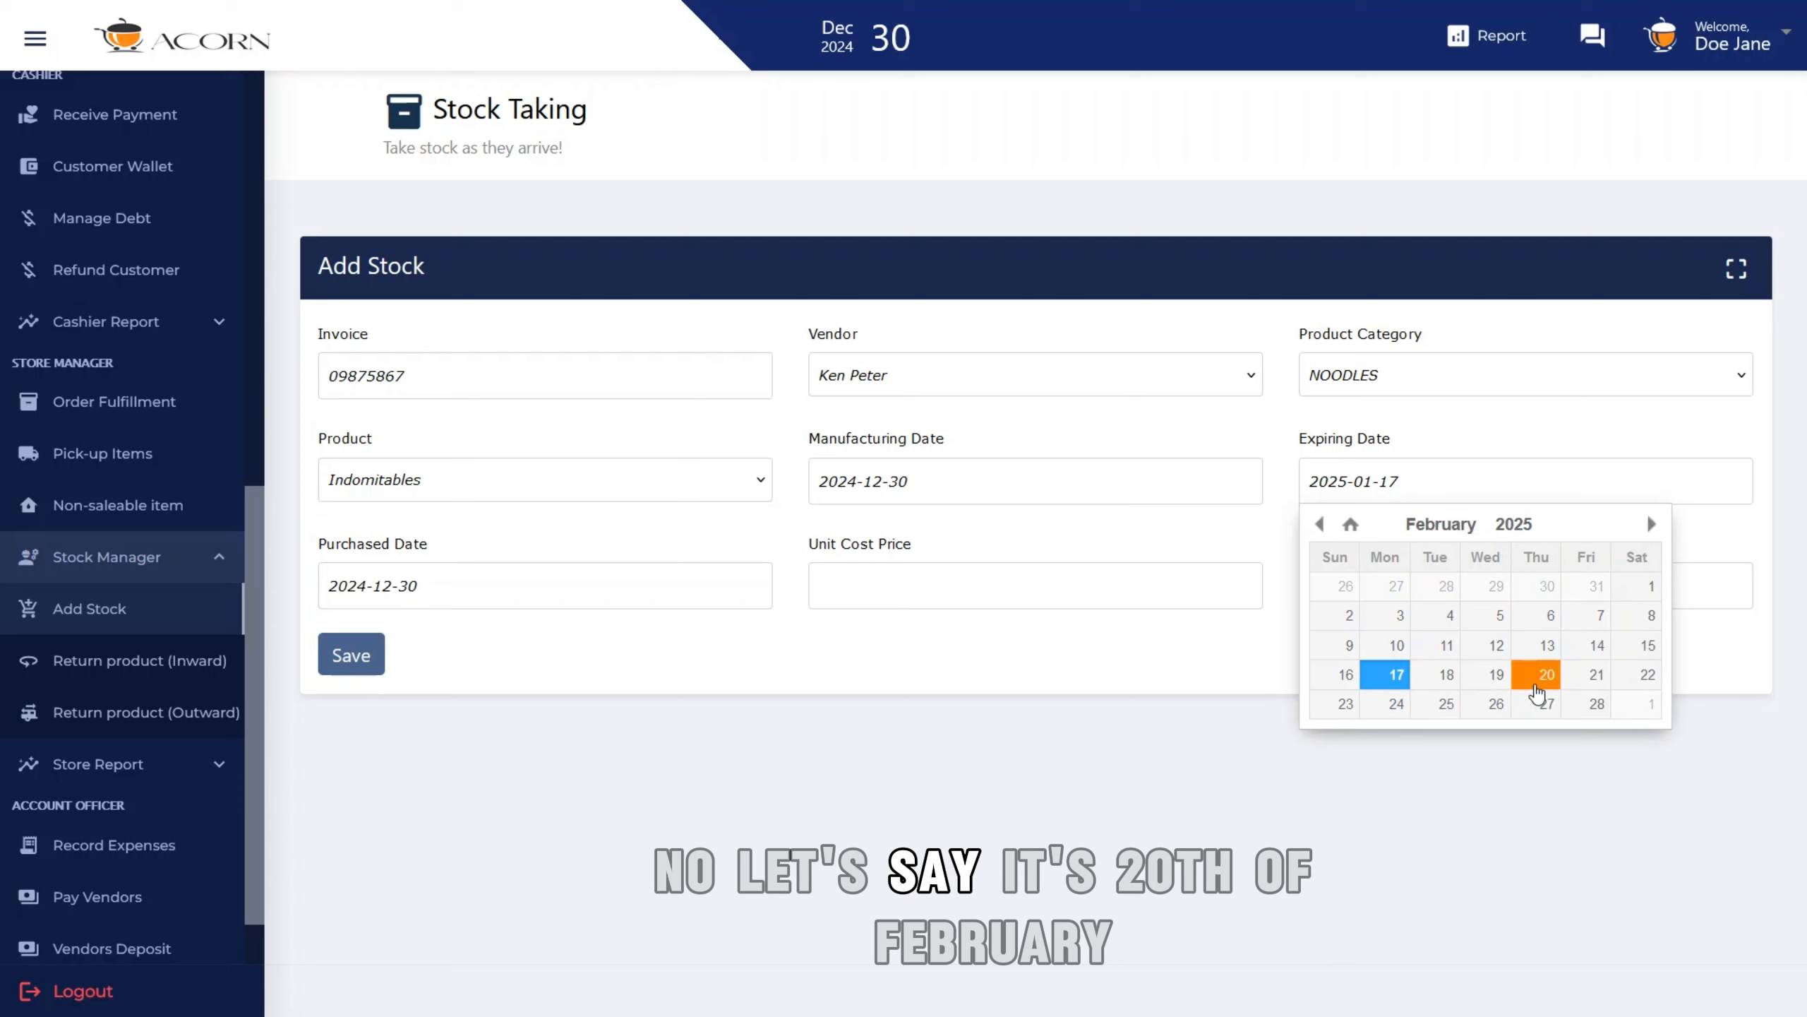
left_click(1537, 684)
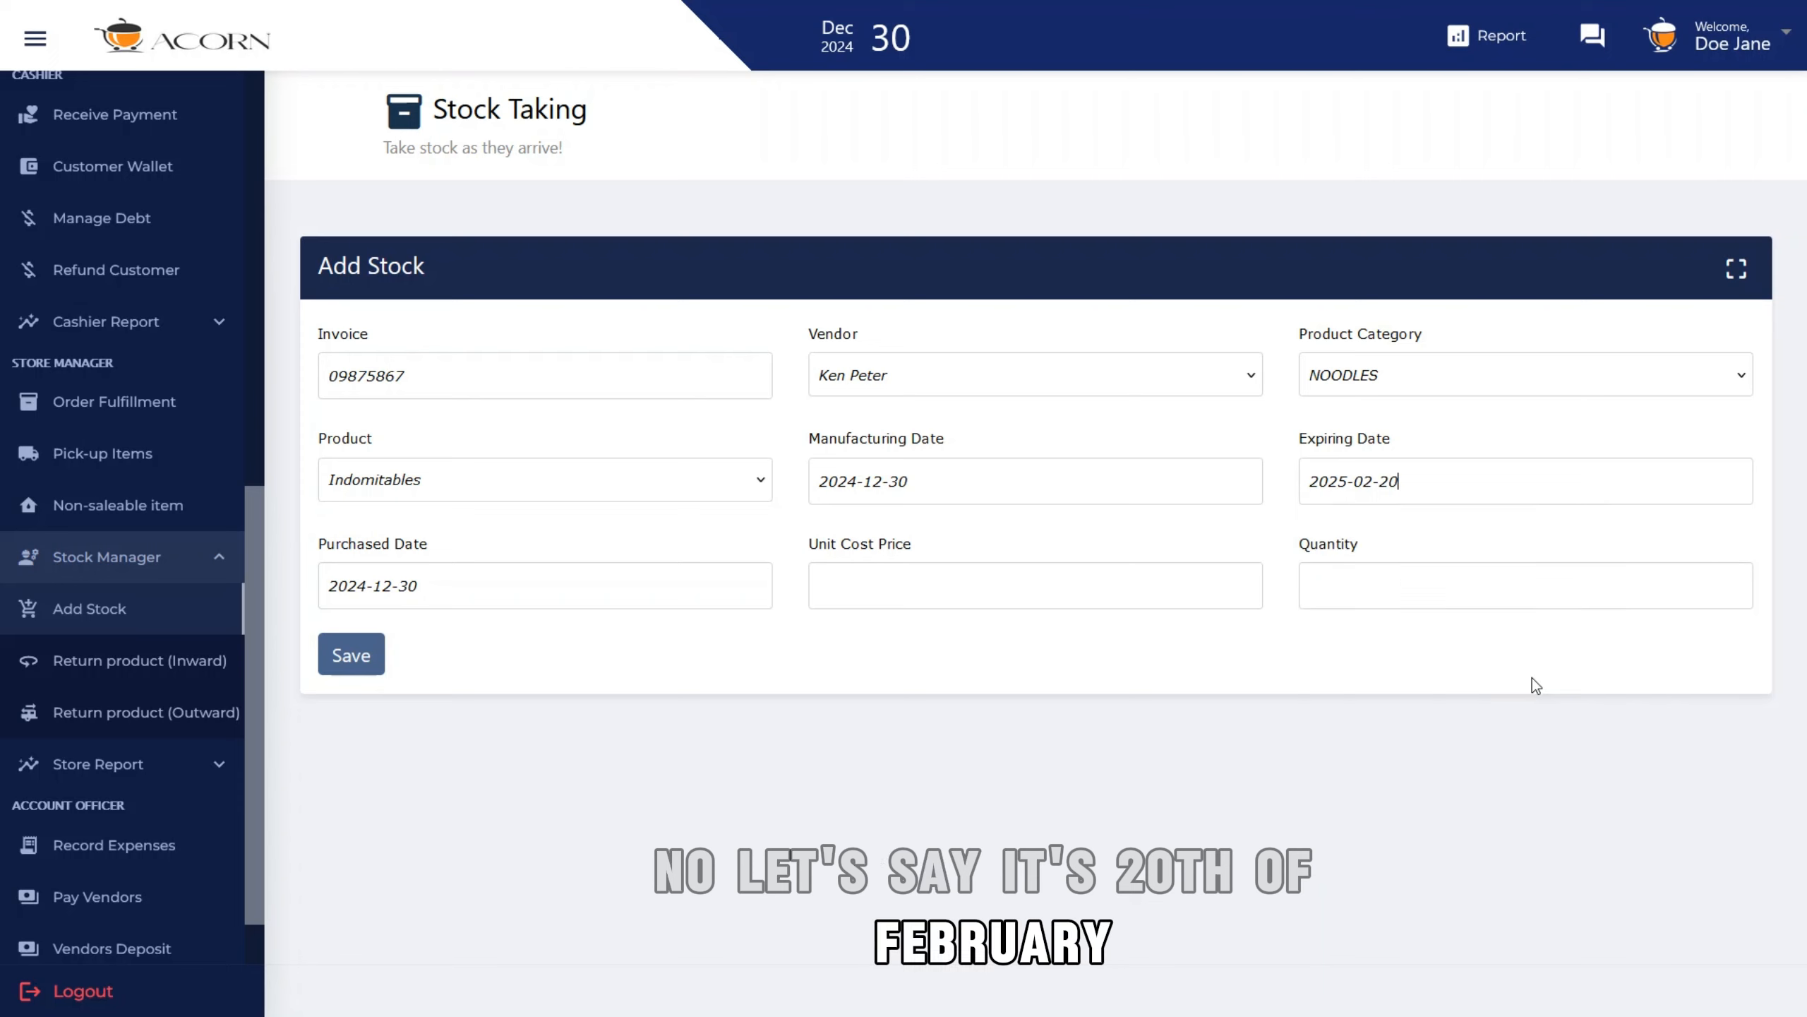
- Enter a unit cost price of 8500 and a quantity of 40, and save the Indomitables stock record
left_click(865, 600)
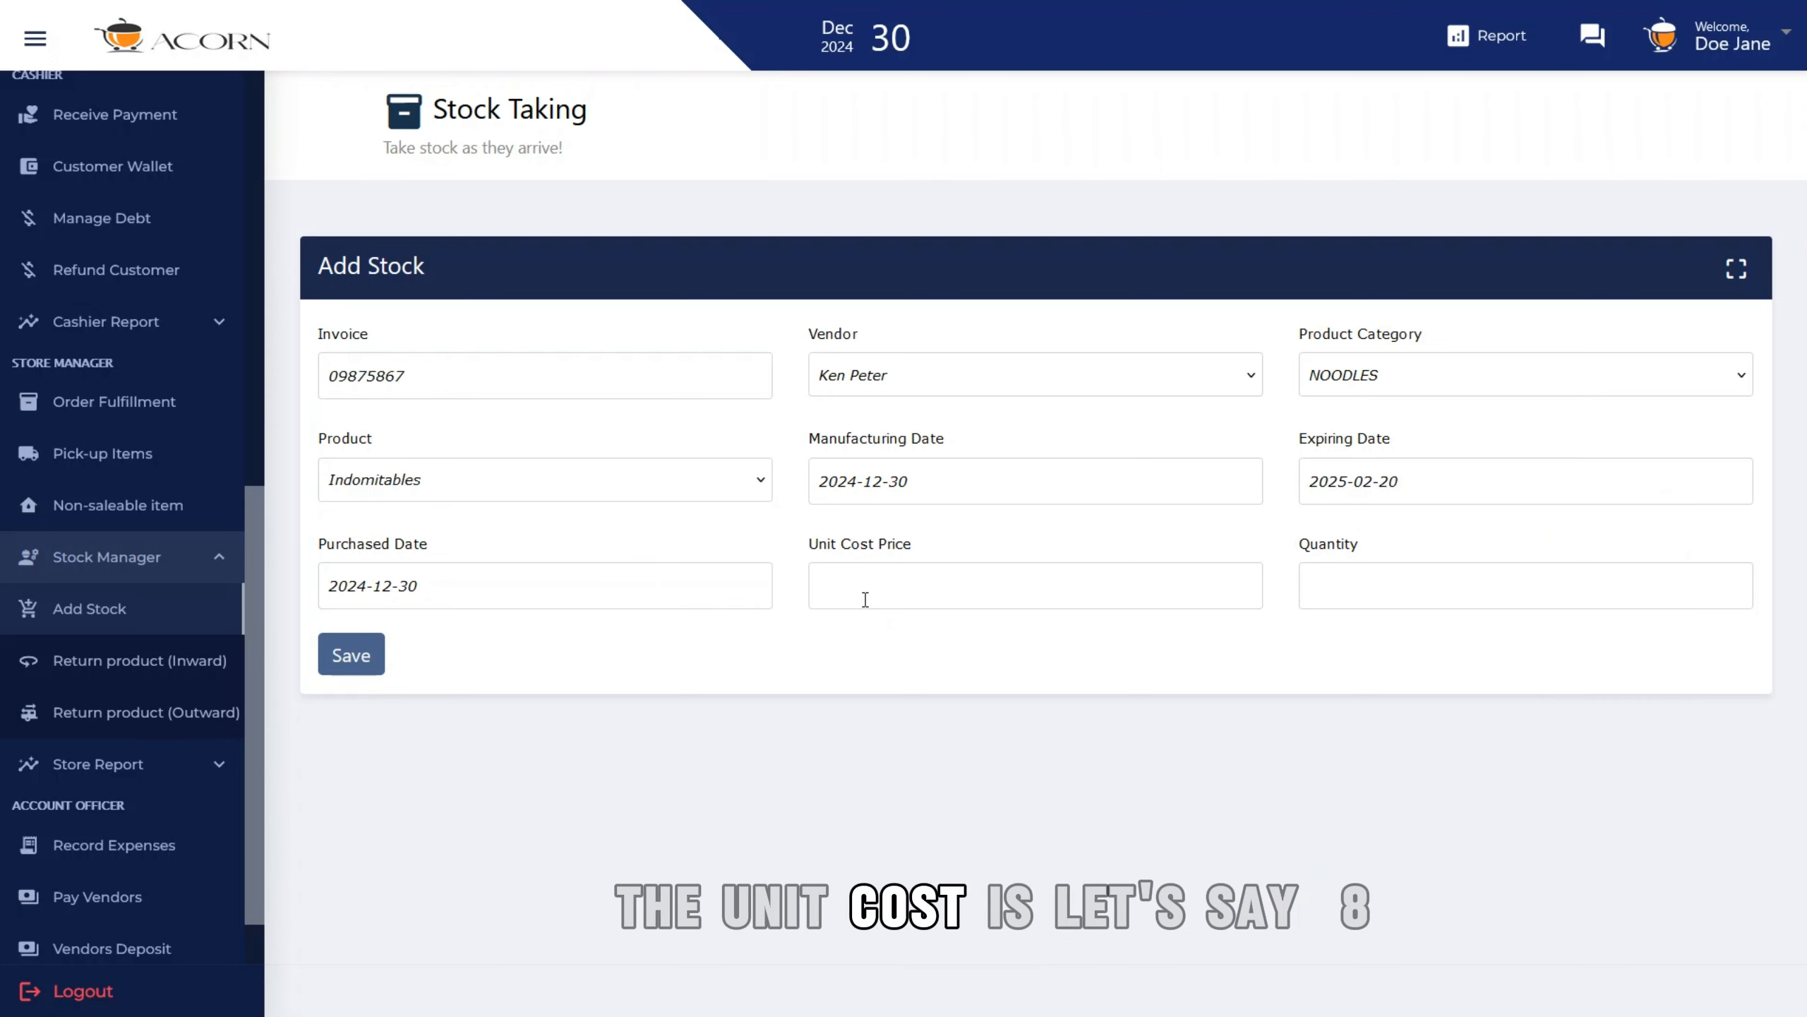
type("8500")
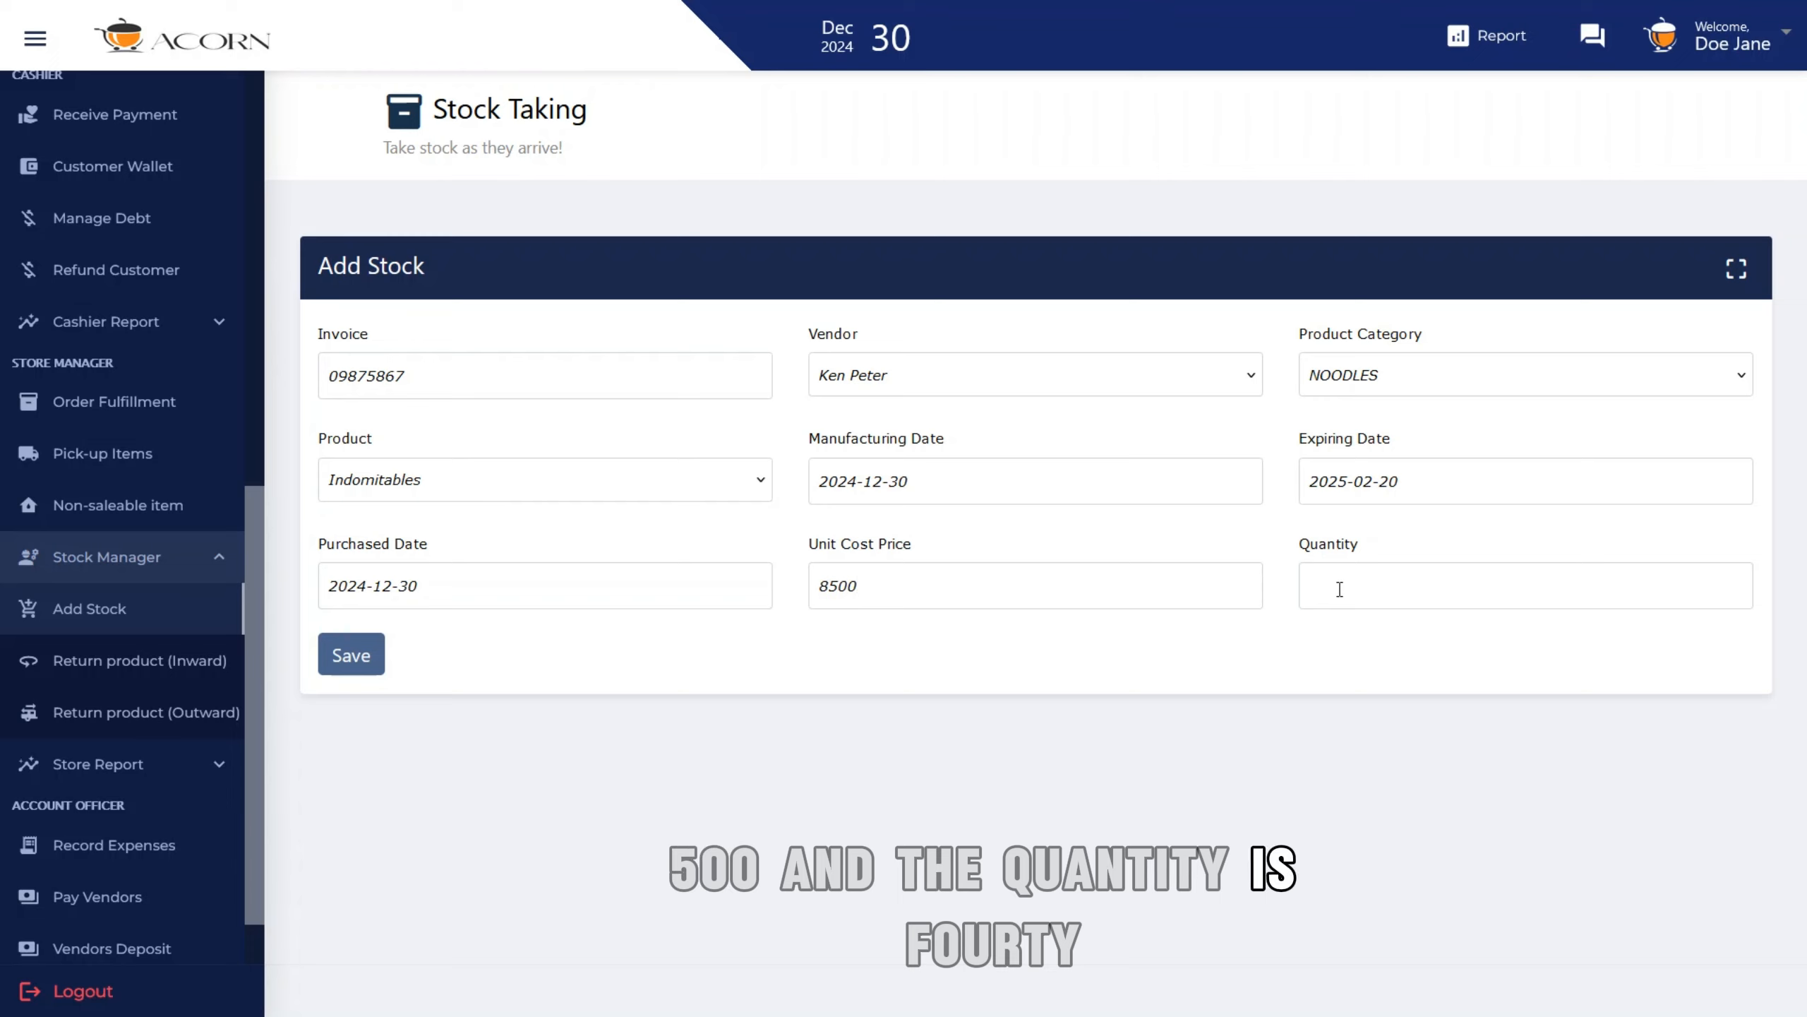
left_click(1339, 589)
type("40")
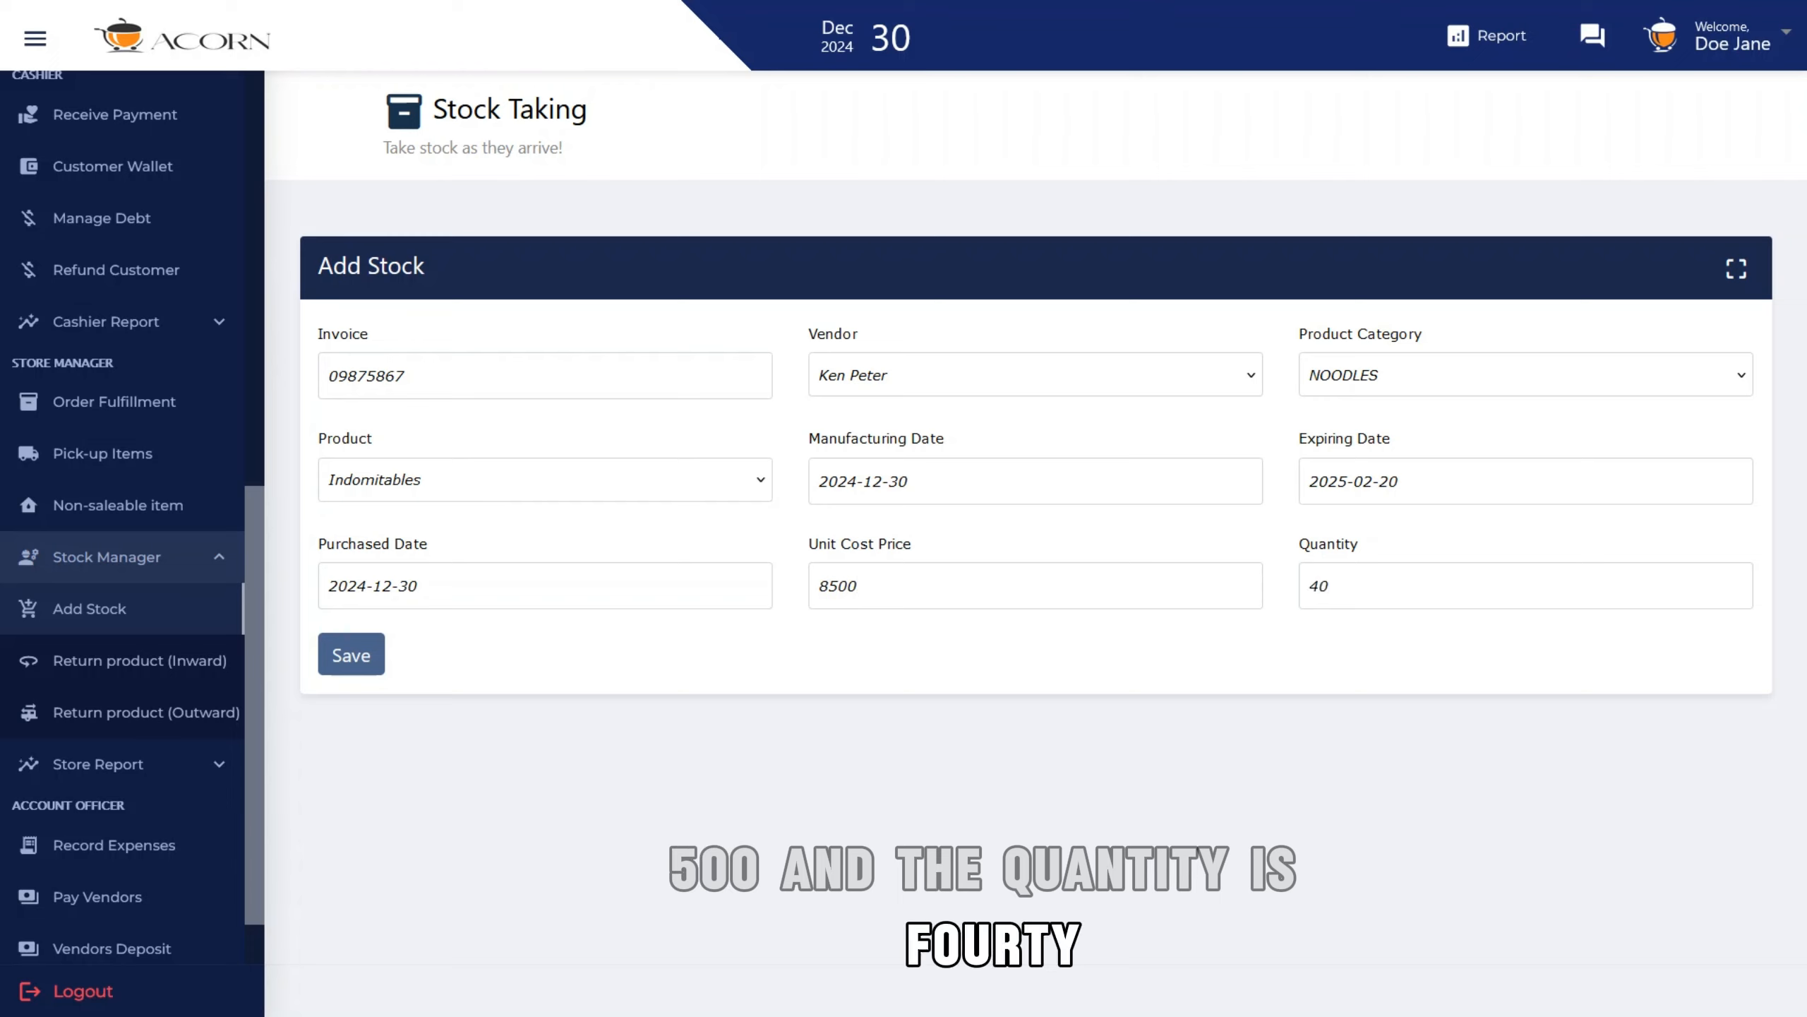
left_click(354, 656)
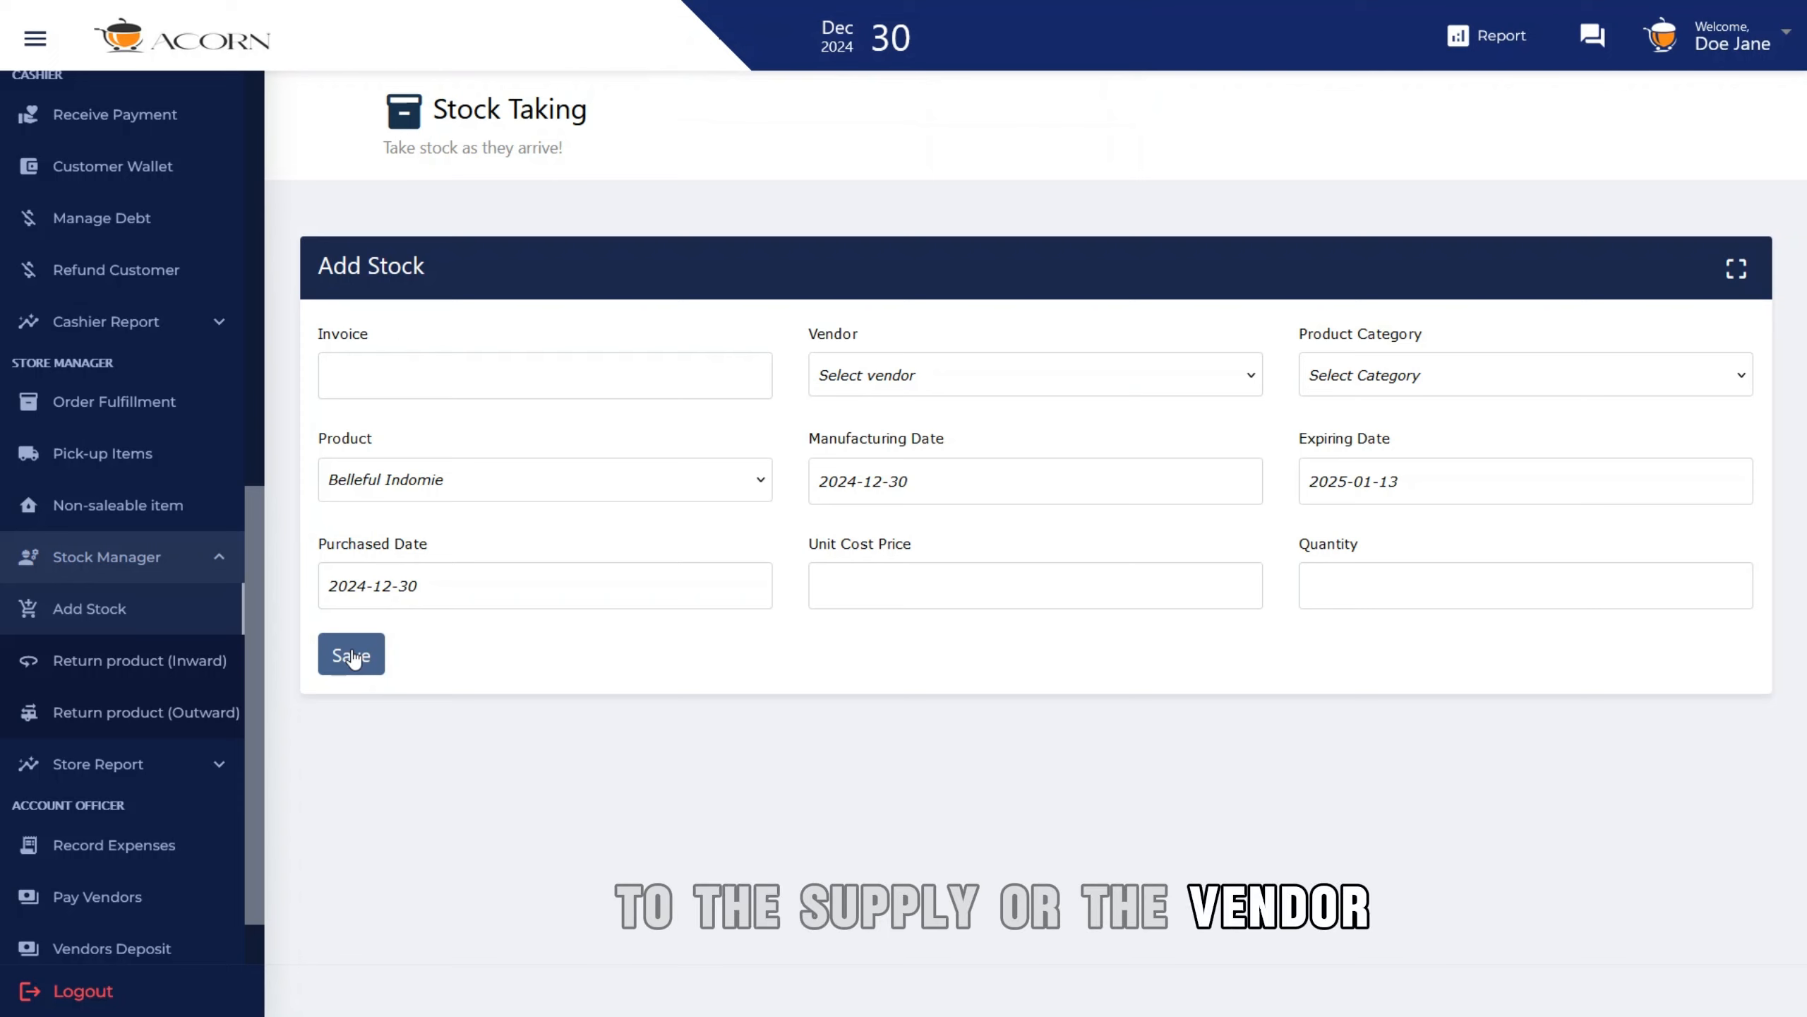
- Open the outward product return page, load invoice 09875867, and choose Indomitables as the product
left_click(47, 711)
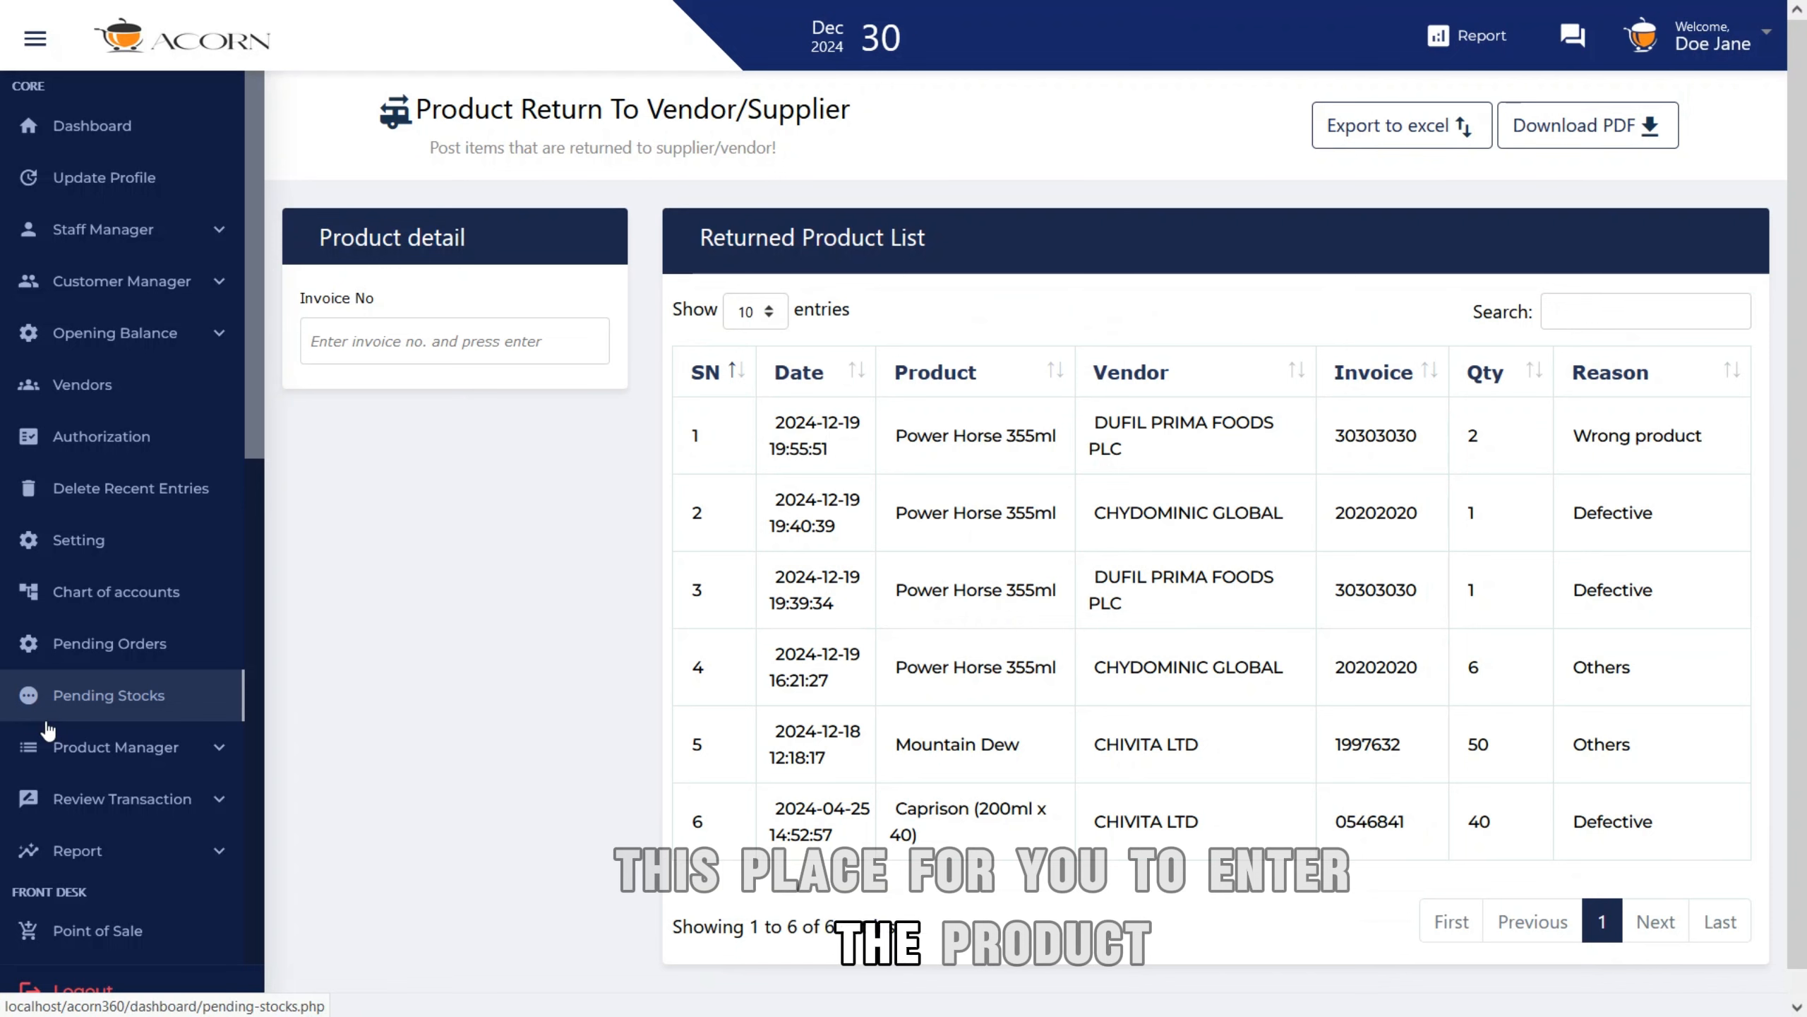
left_click(447, 339)
type("09875867")
key("Return")
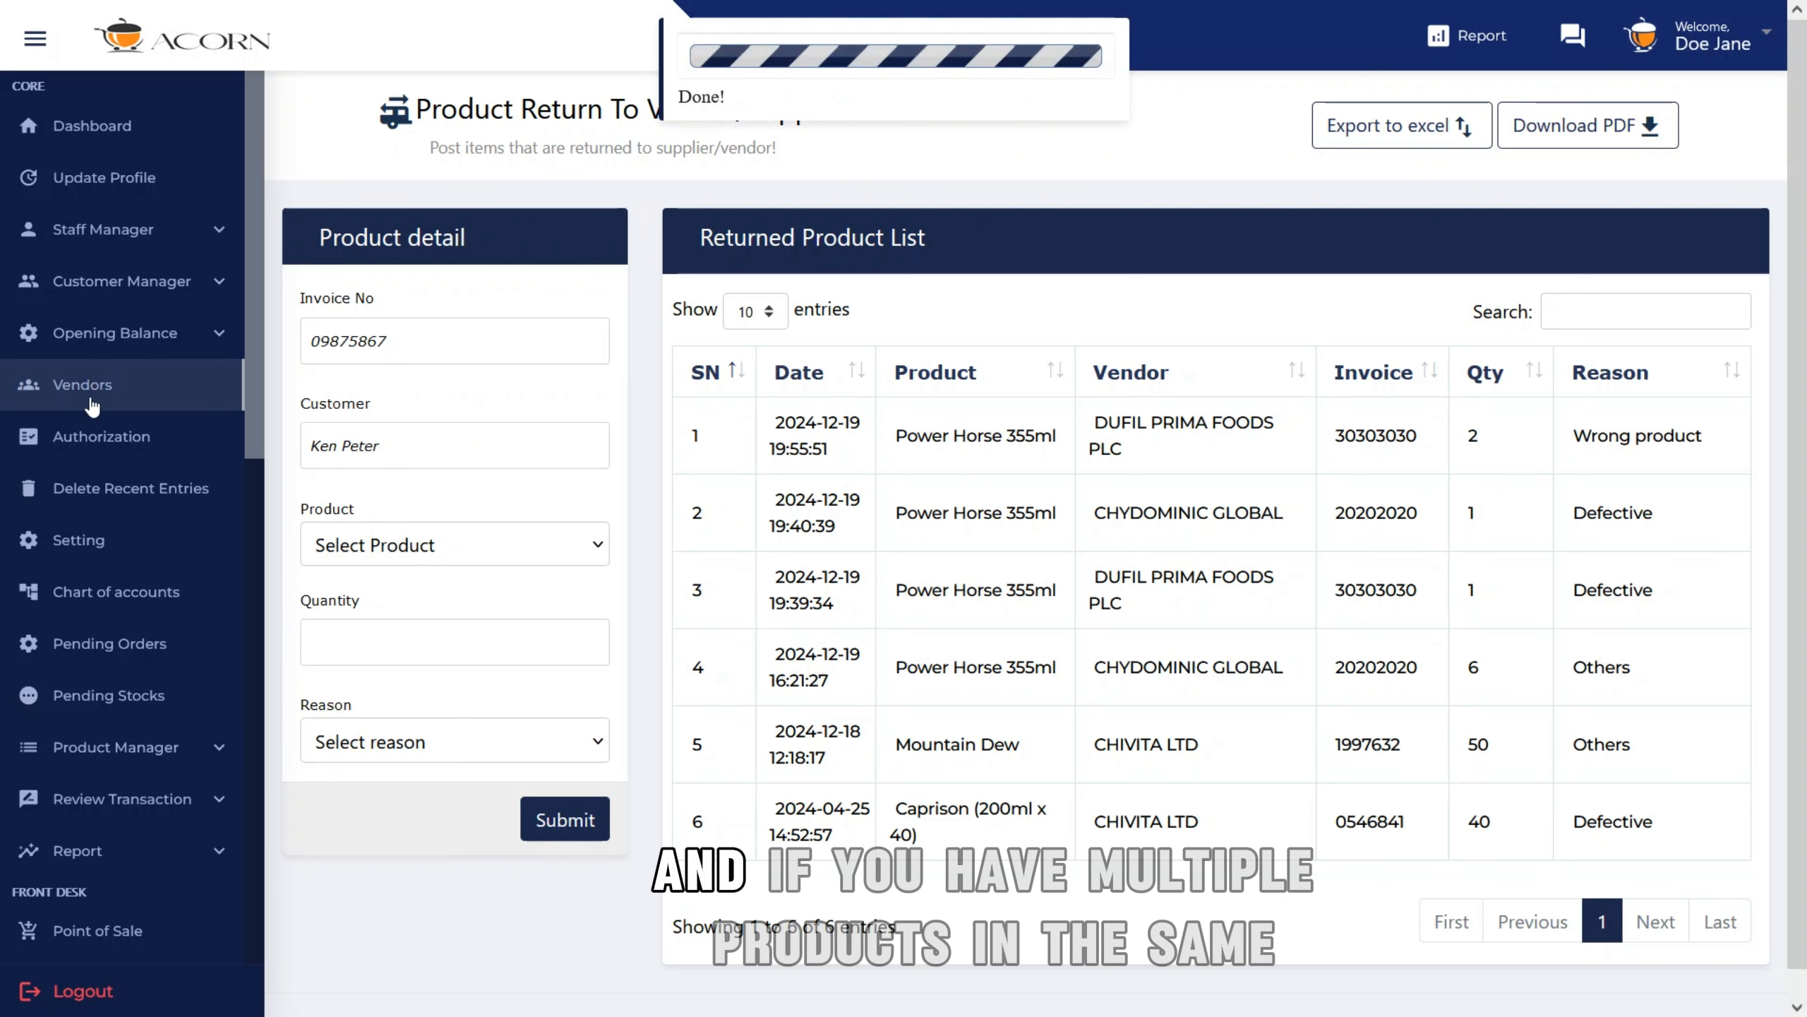
left_click(354, 551)
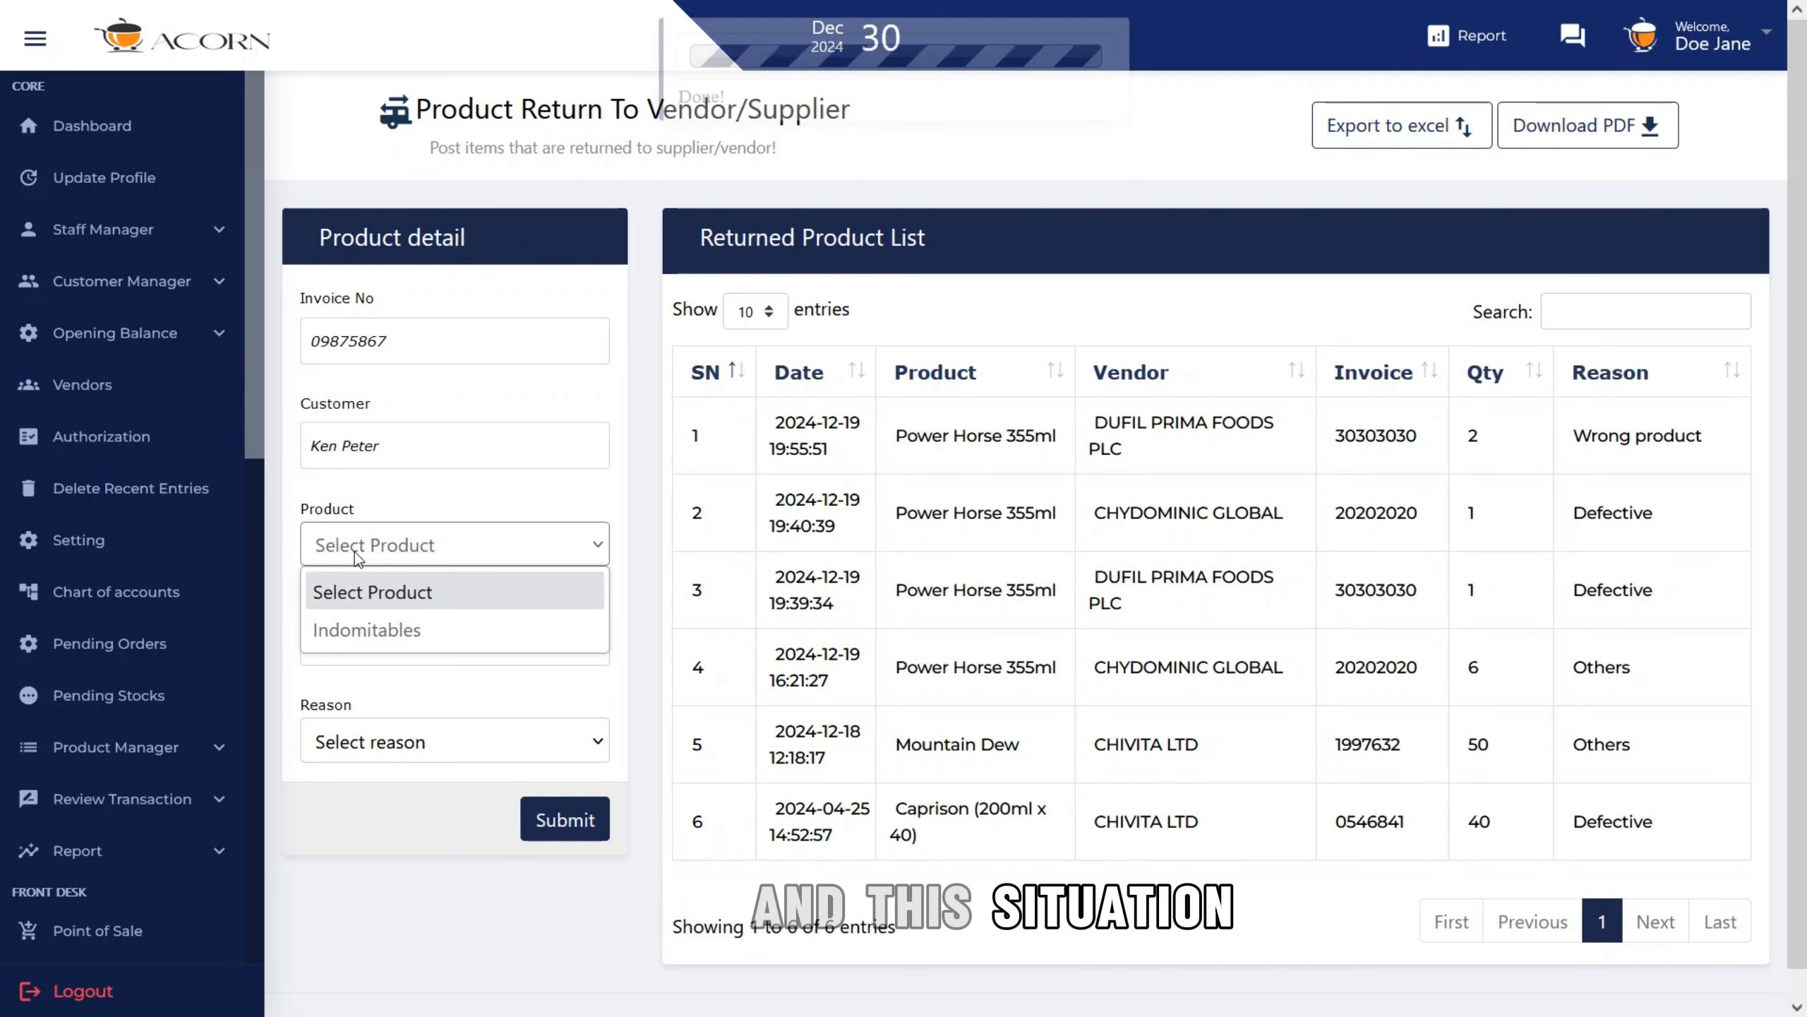
left_click(425, 631)
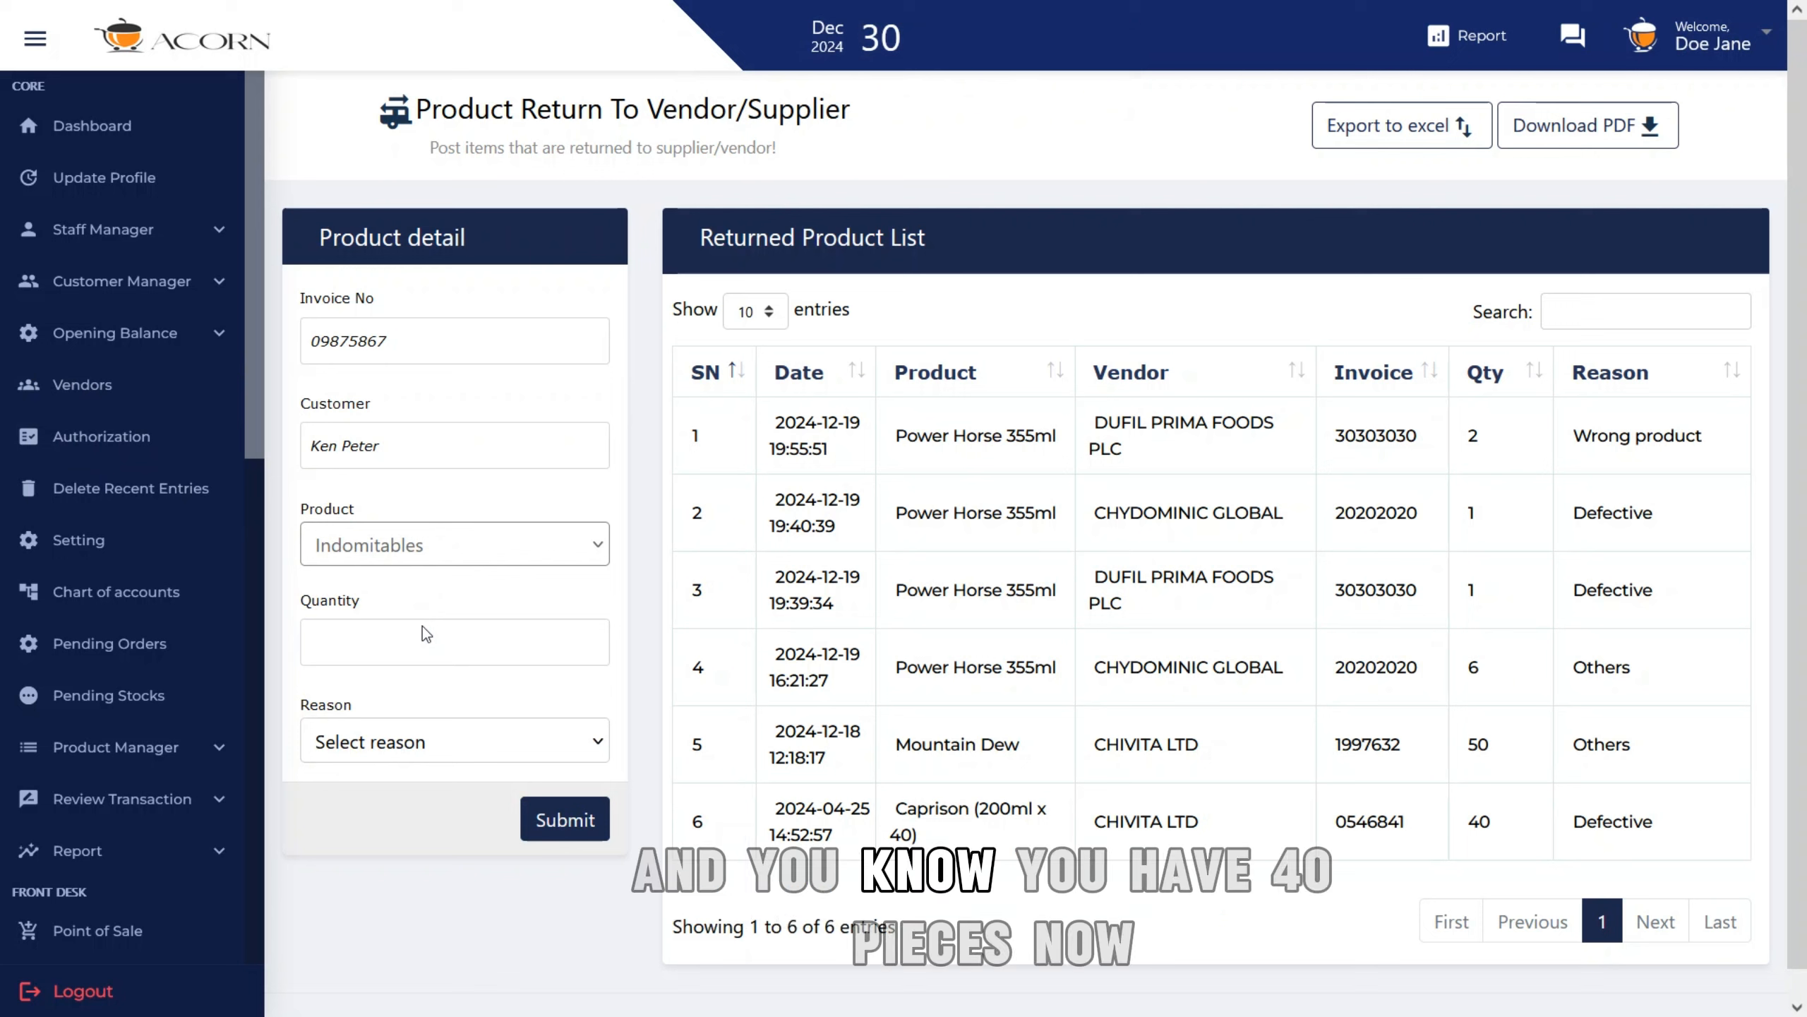
- Try a return quantity of 45 for Indomitables, and replace it with 40
left_click(423, 631)
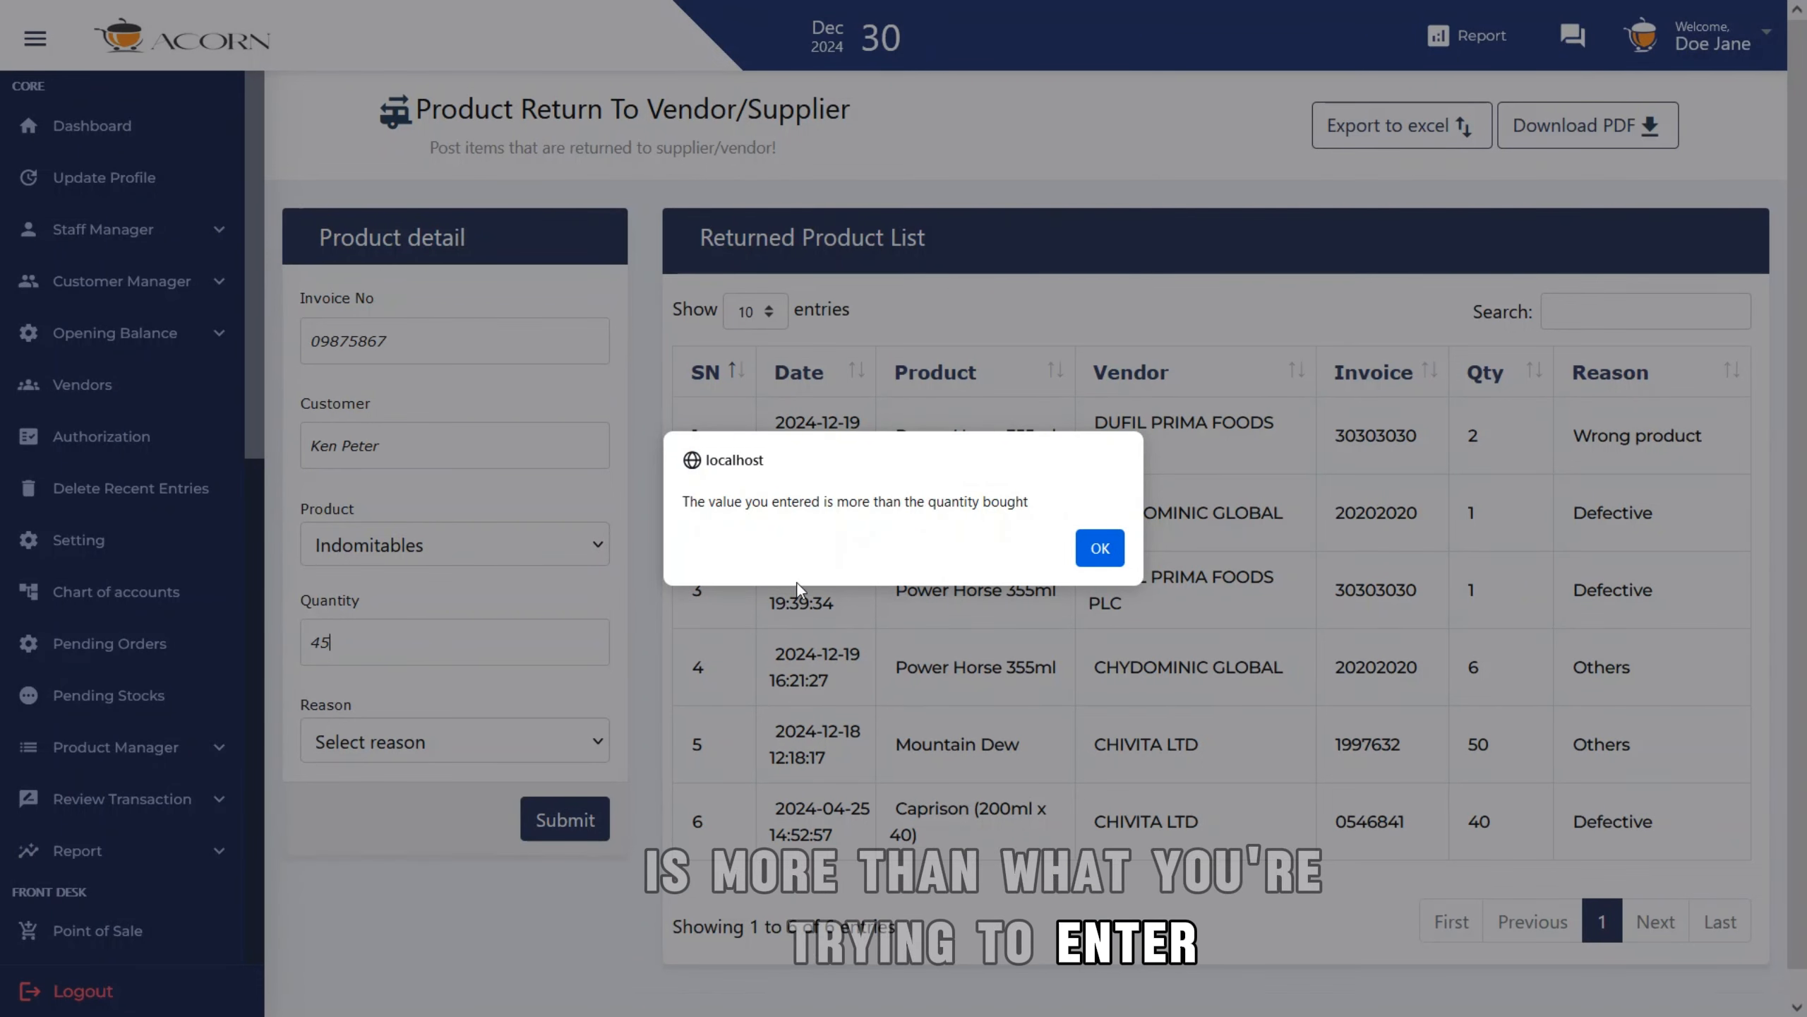
left_click(1093, 548)
key("BackSpace")
type("0")
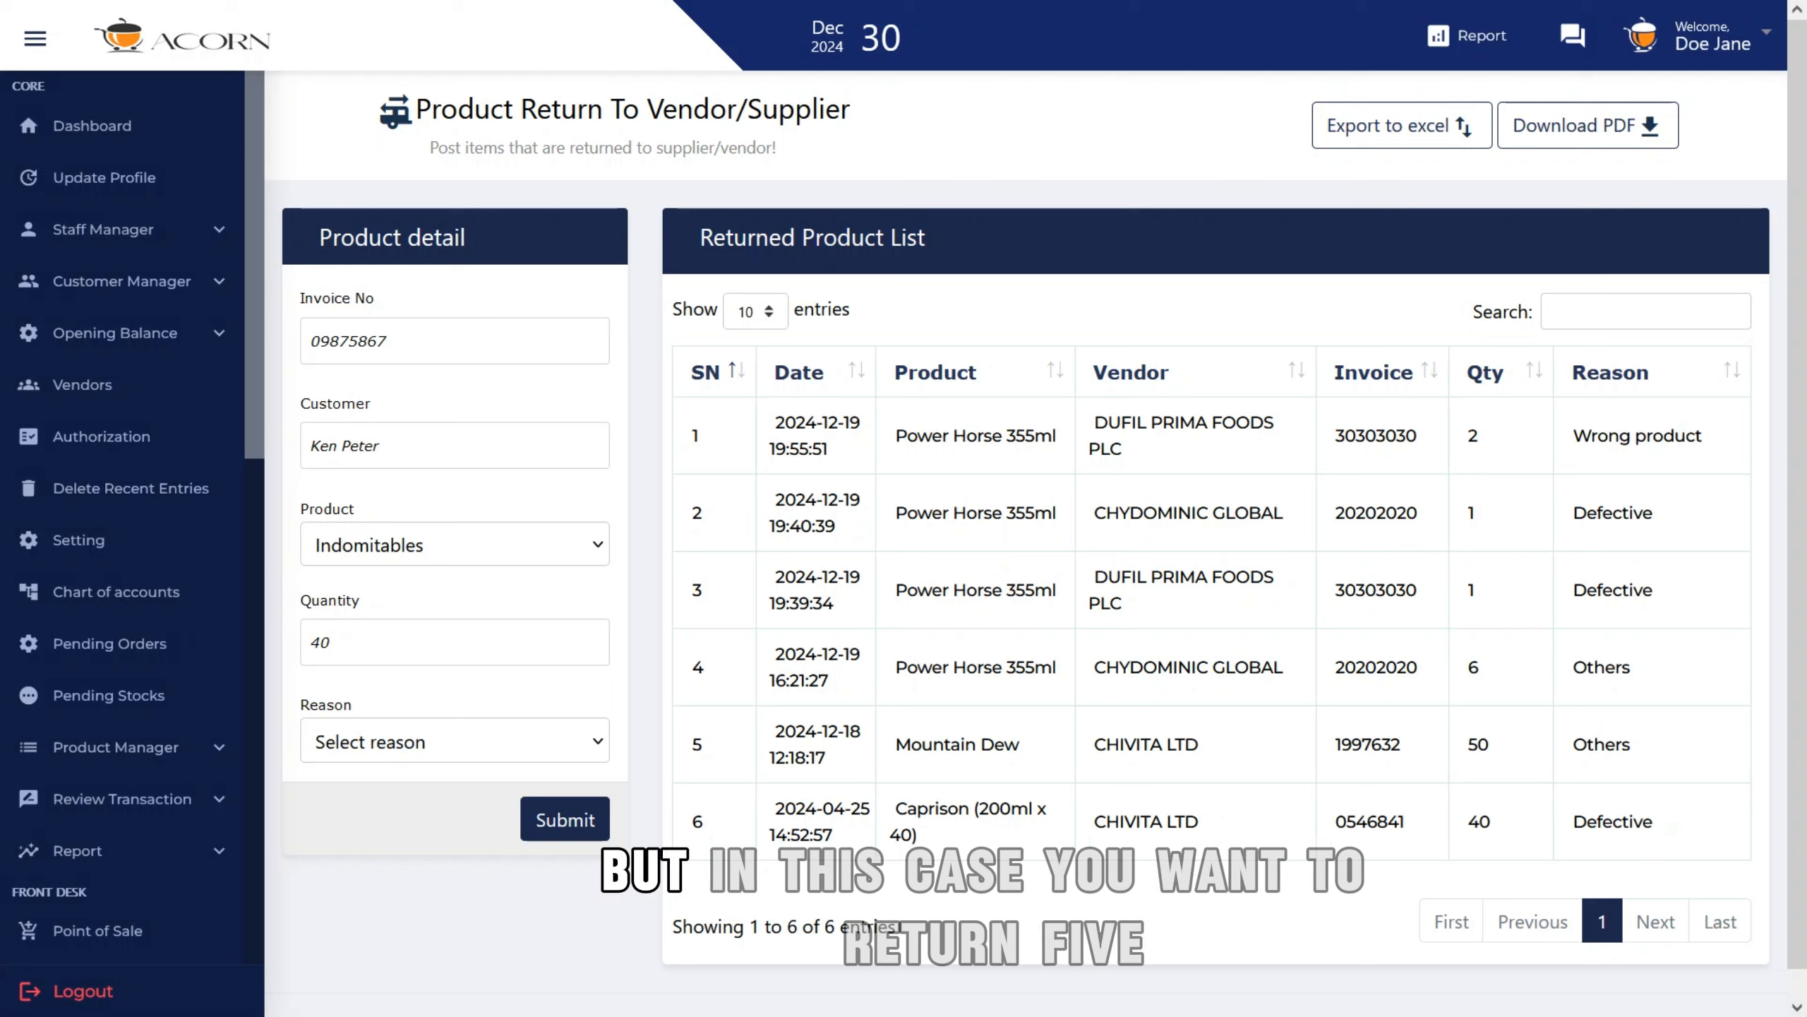
- Set the return quantity of Indomitables to 5
key("BackSpace")
key("BackSpace")
type("5")
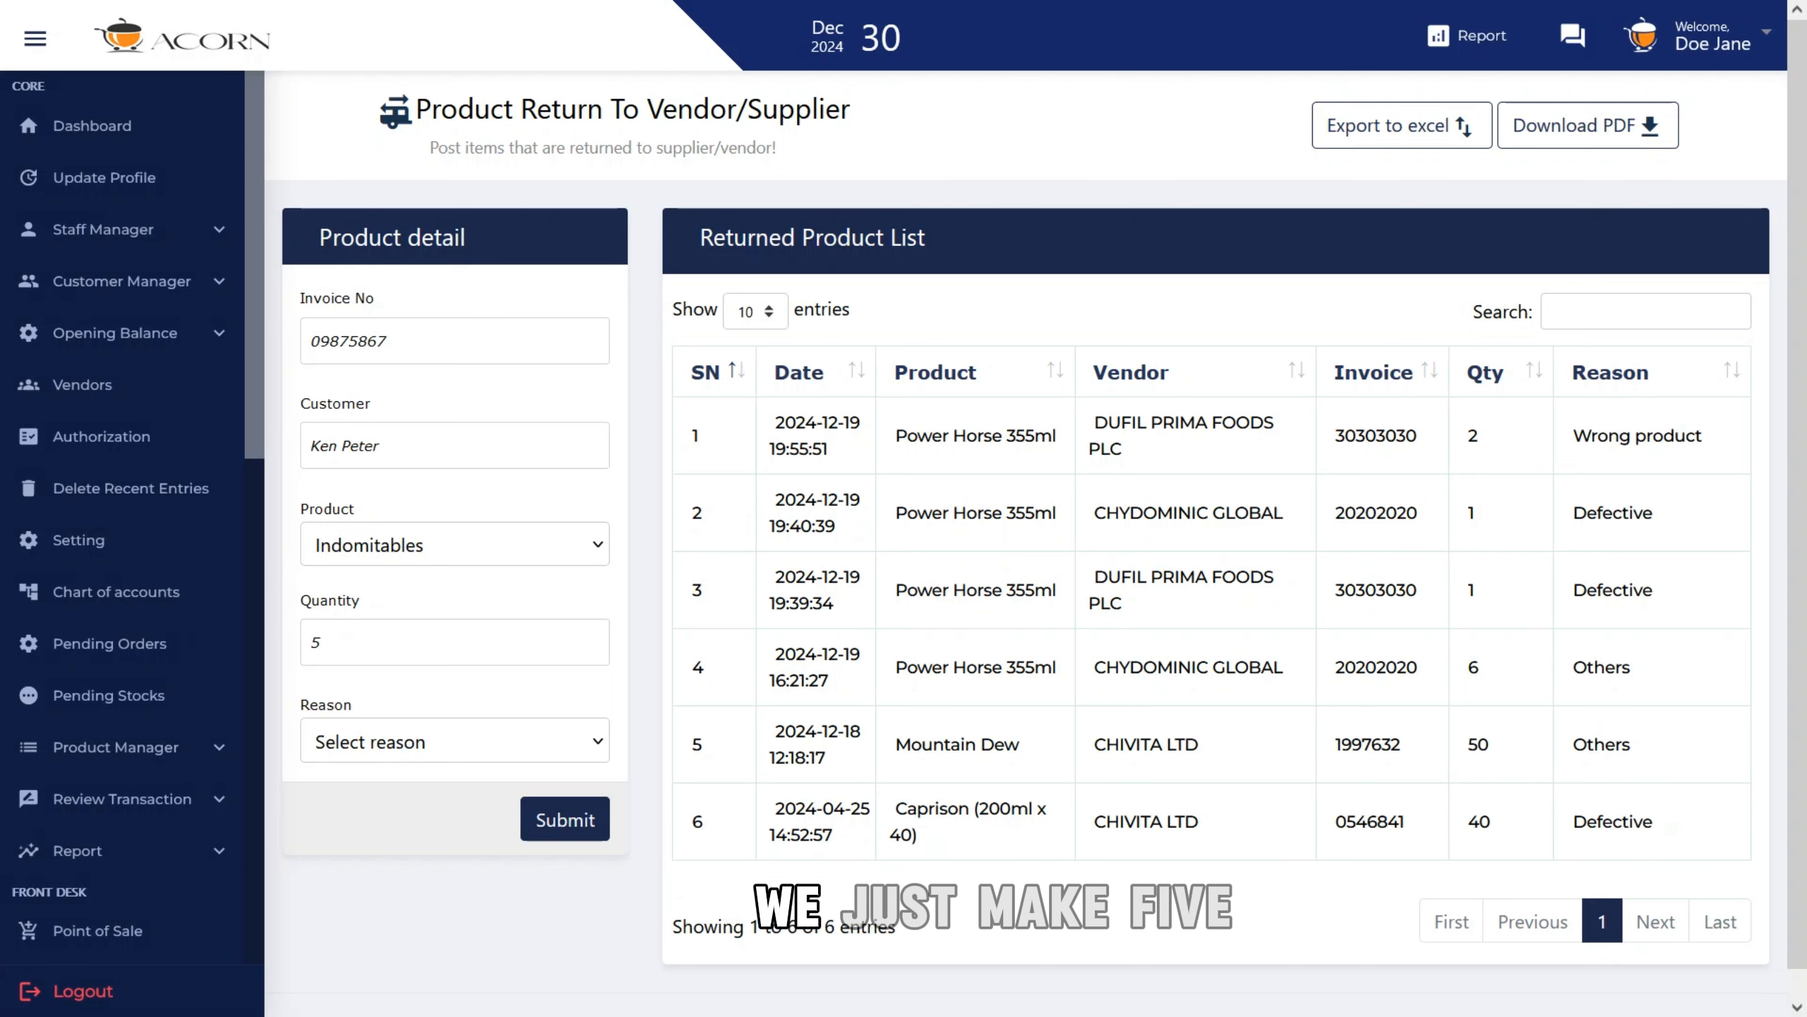
- Set the return reason to Defective and post the Indomitables item as returned to the vendor
left_click(557, 756)
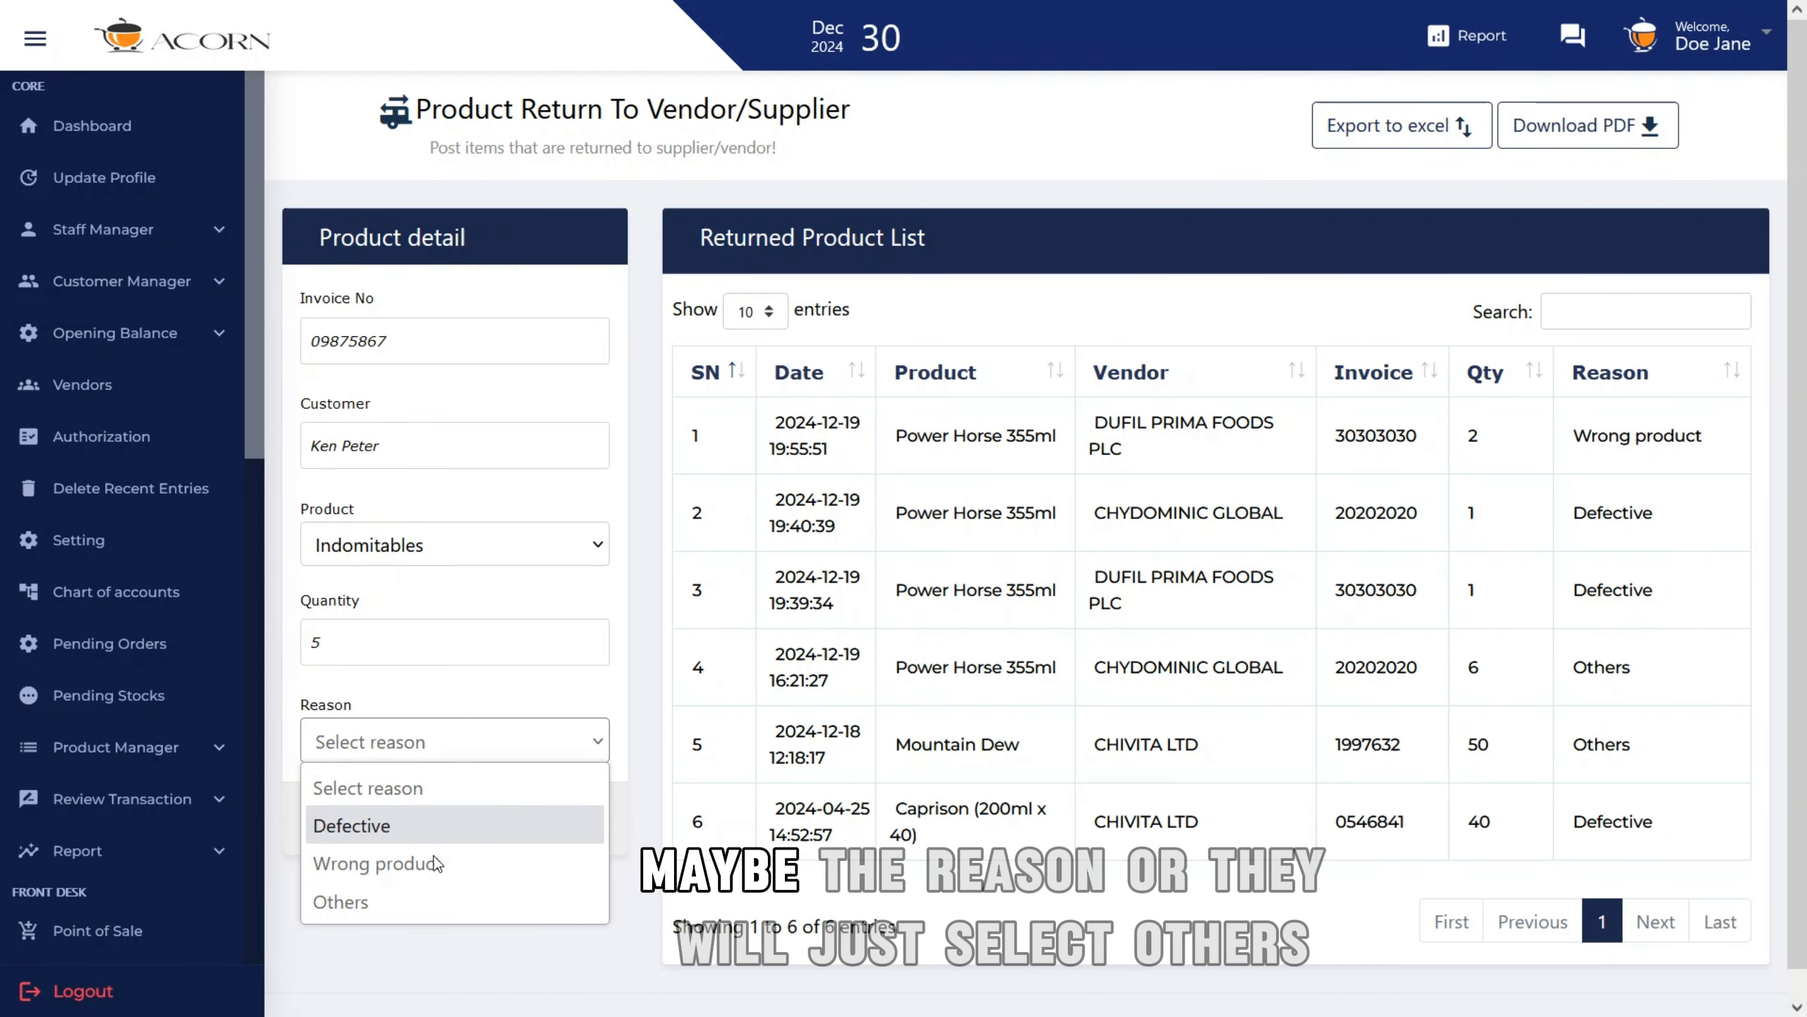
left_click(413, 906)
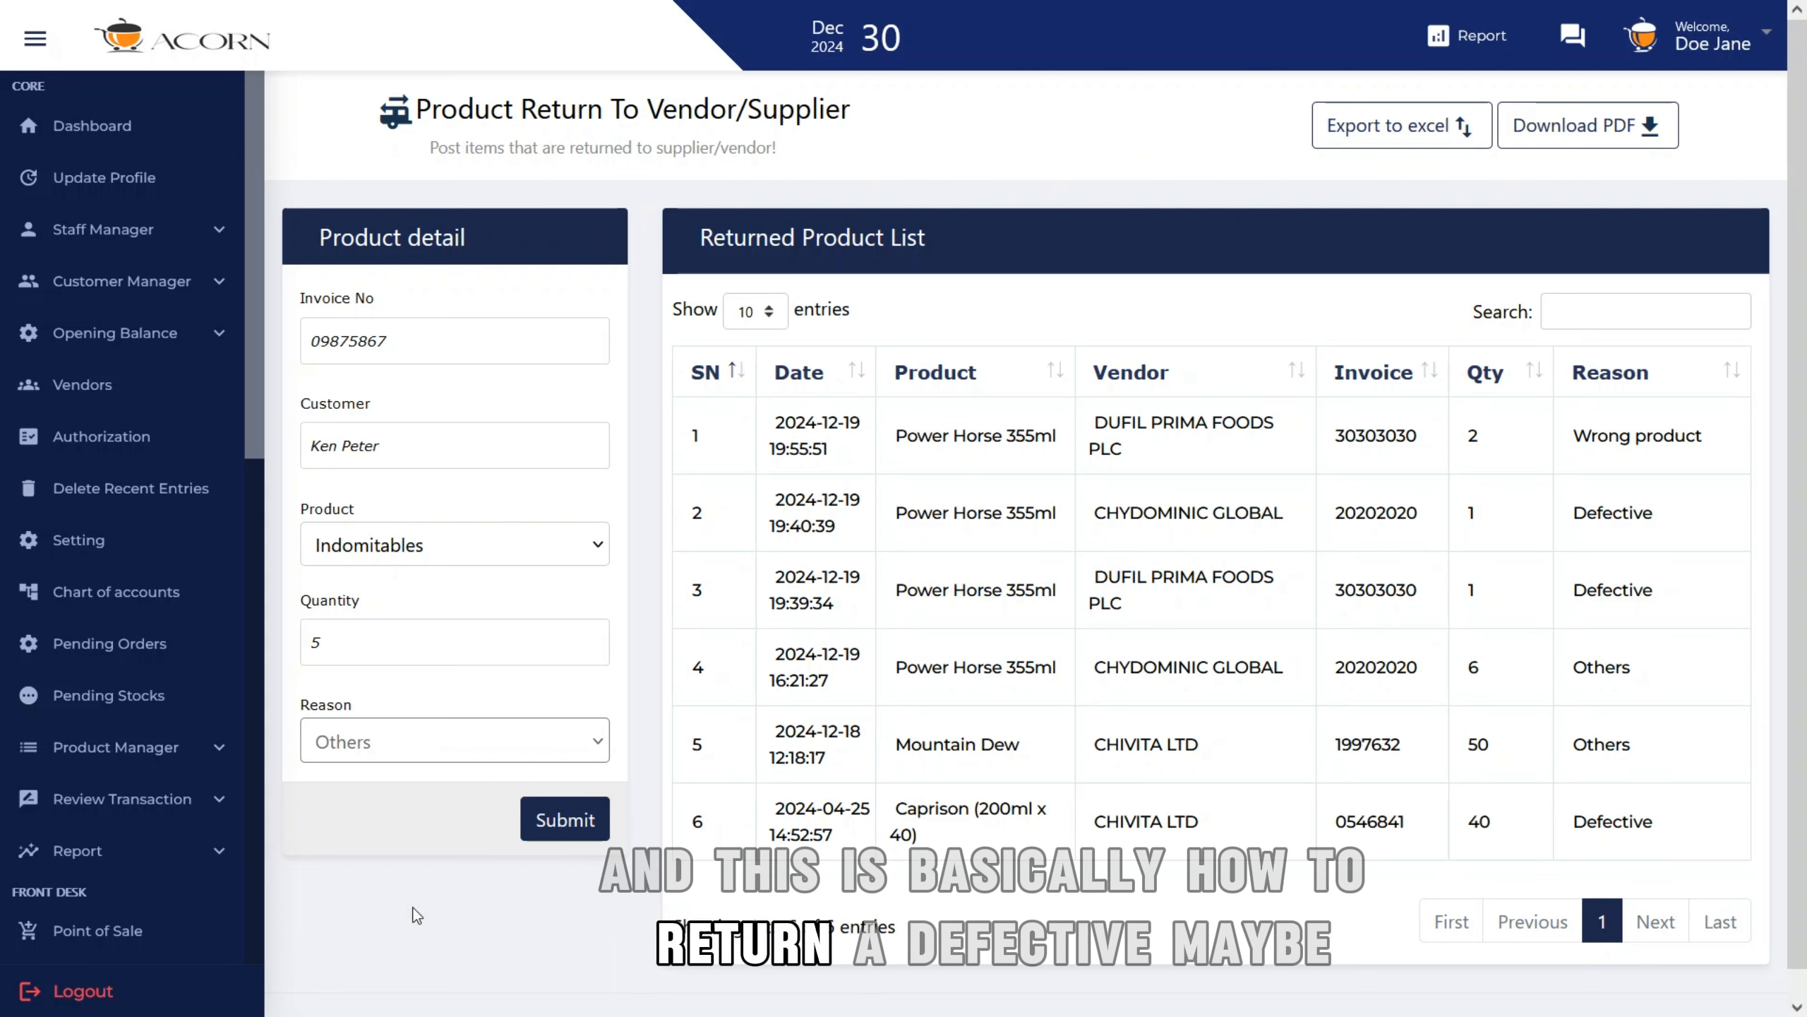
left_click(430, 742)
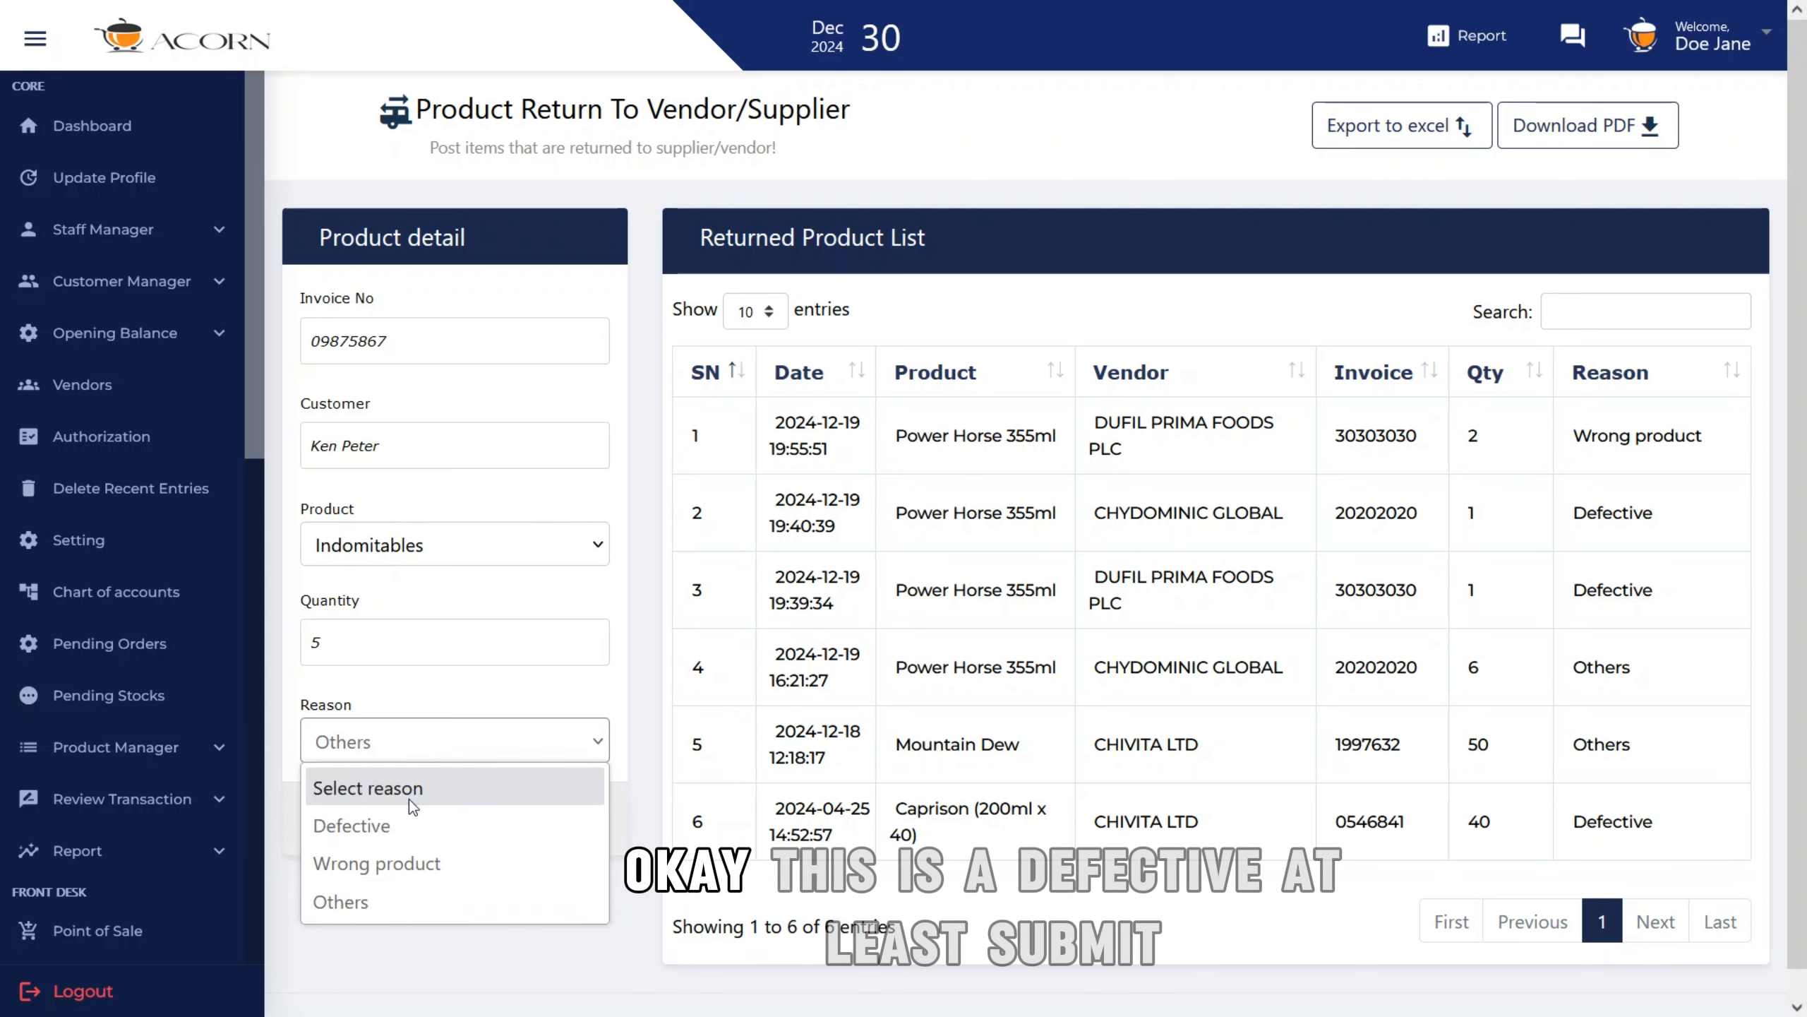
left_click(410, 825)
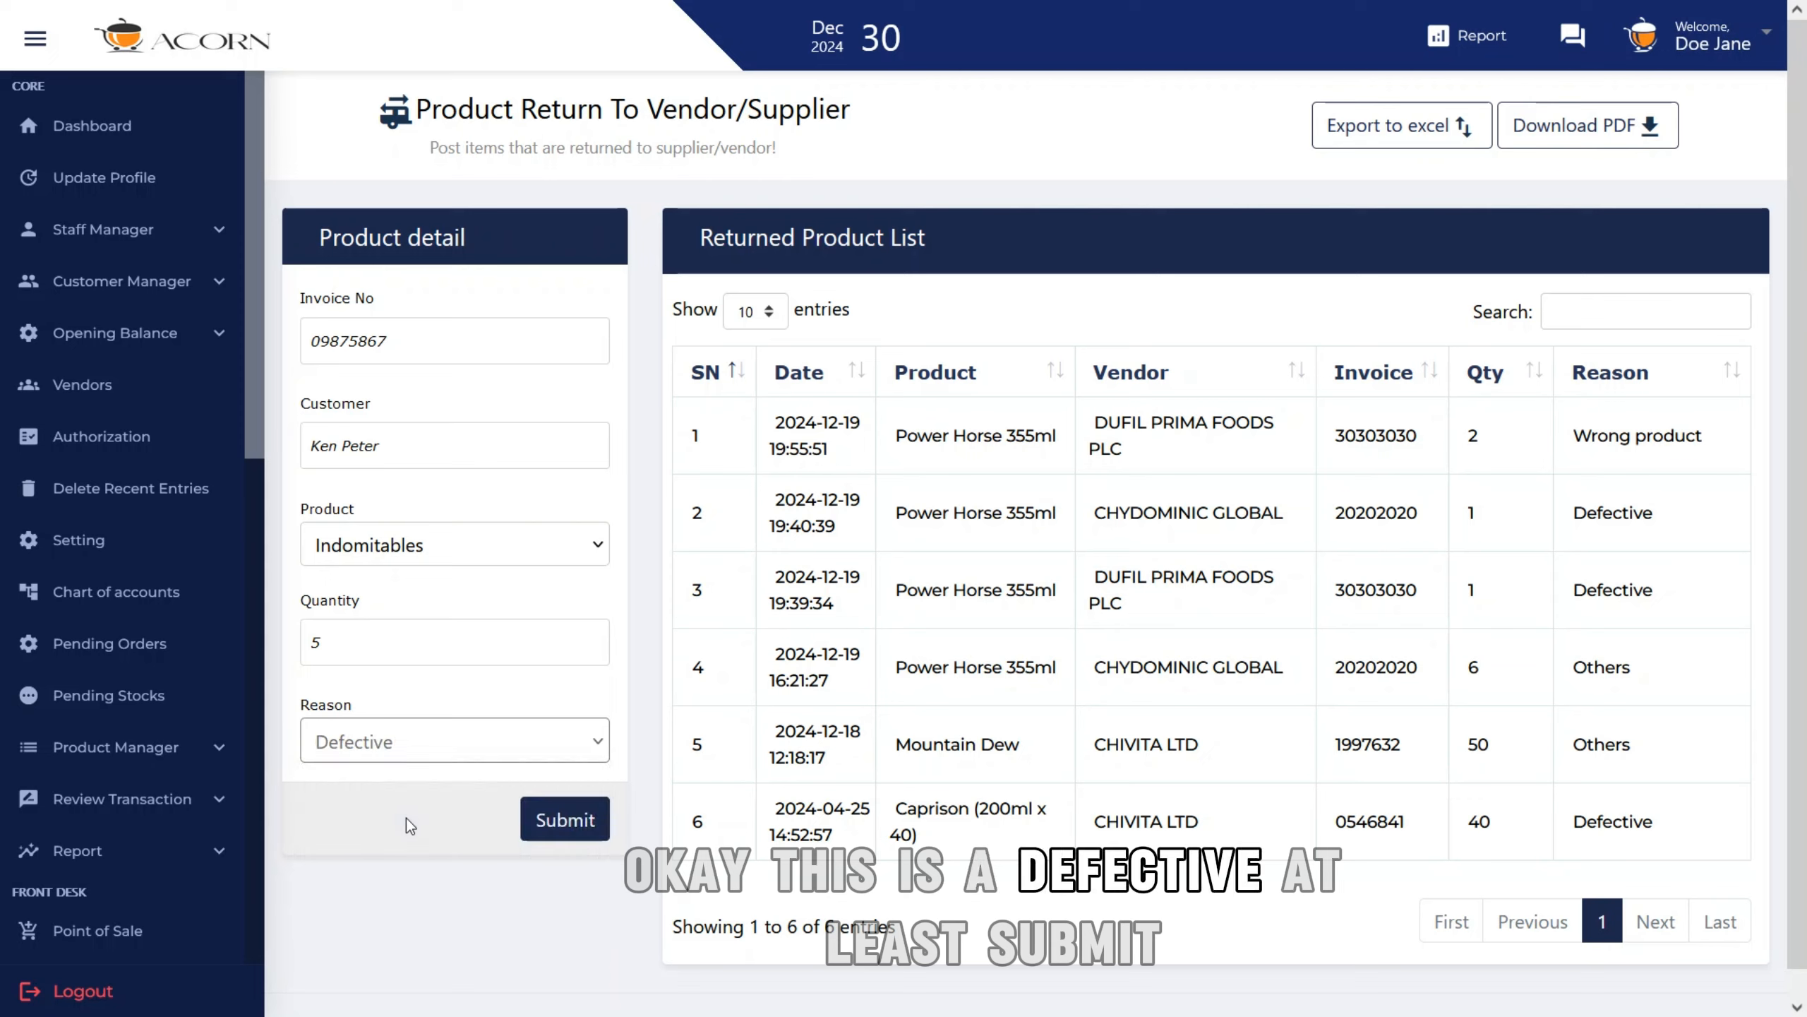
left_click(592, 813)
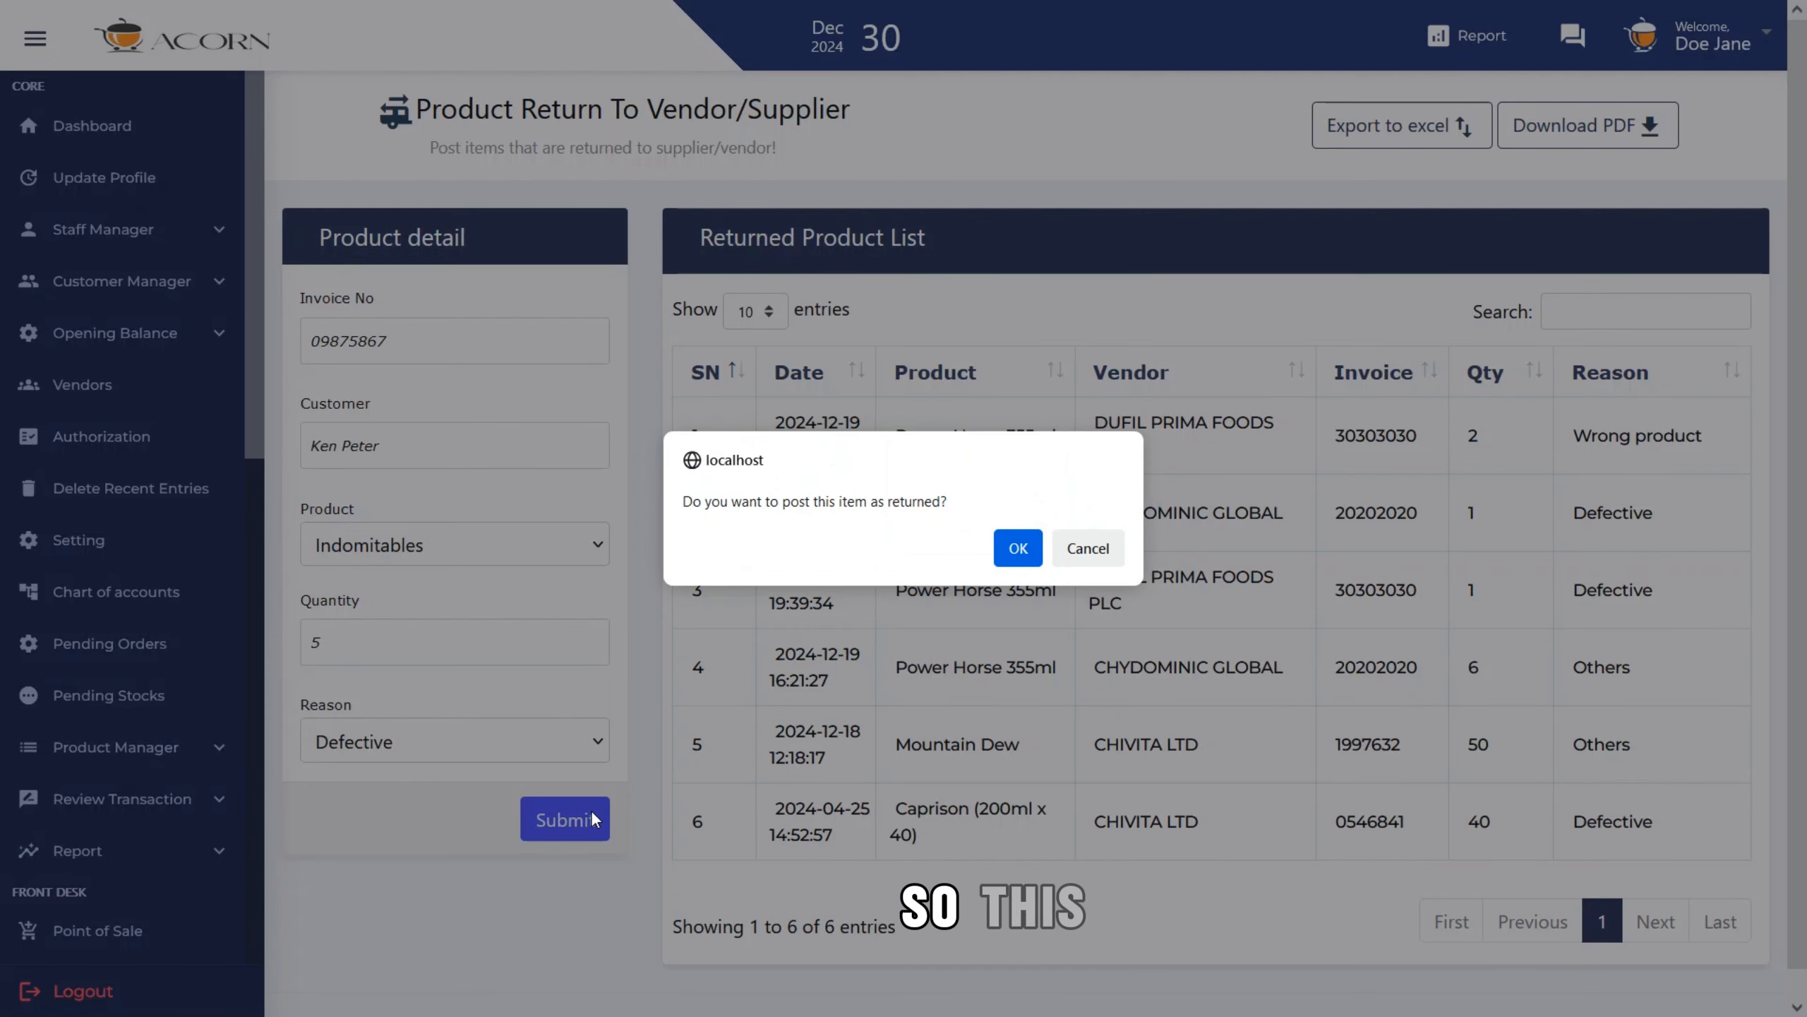
left_click(1018, 548)
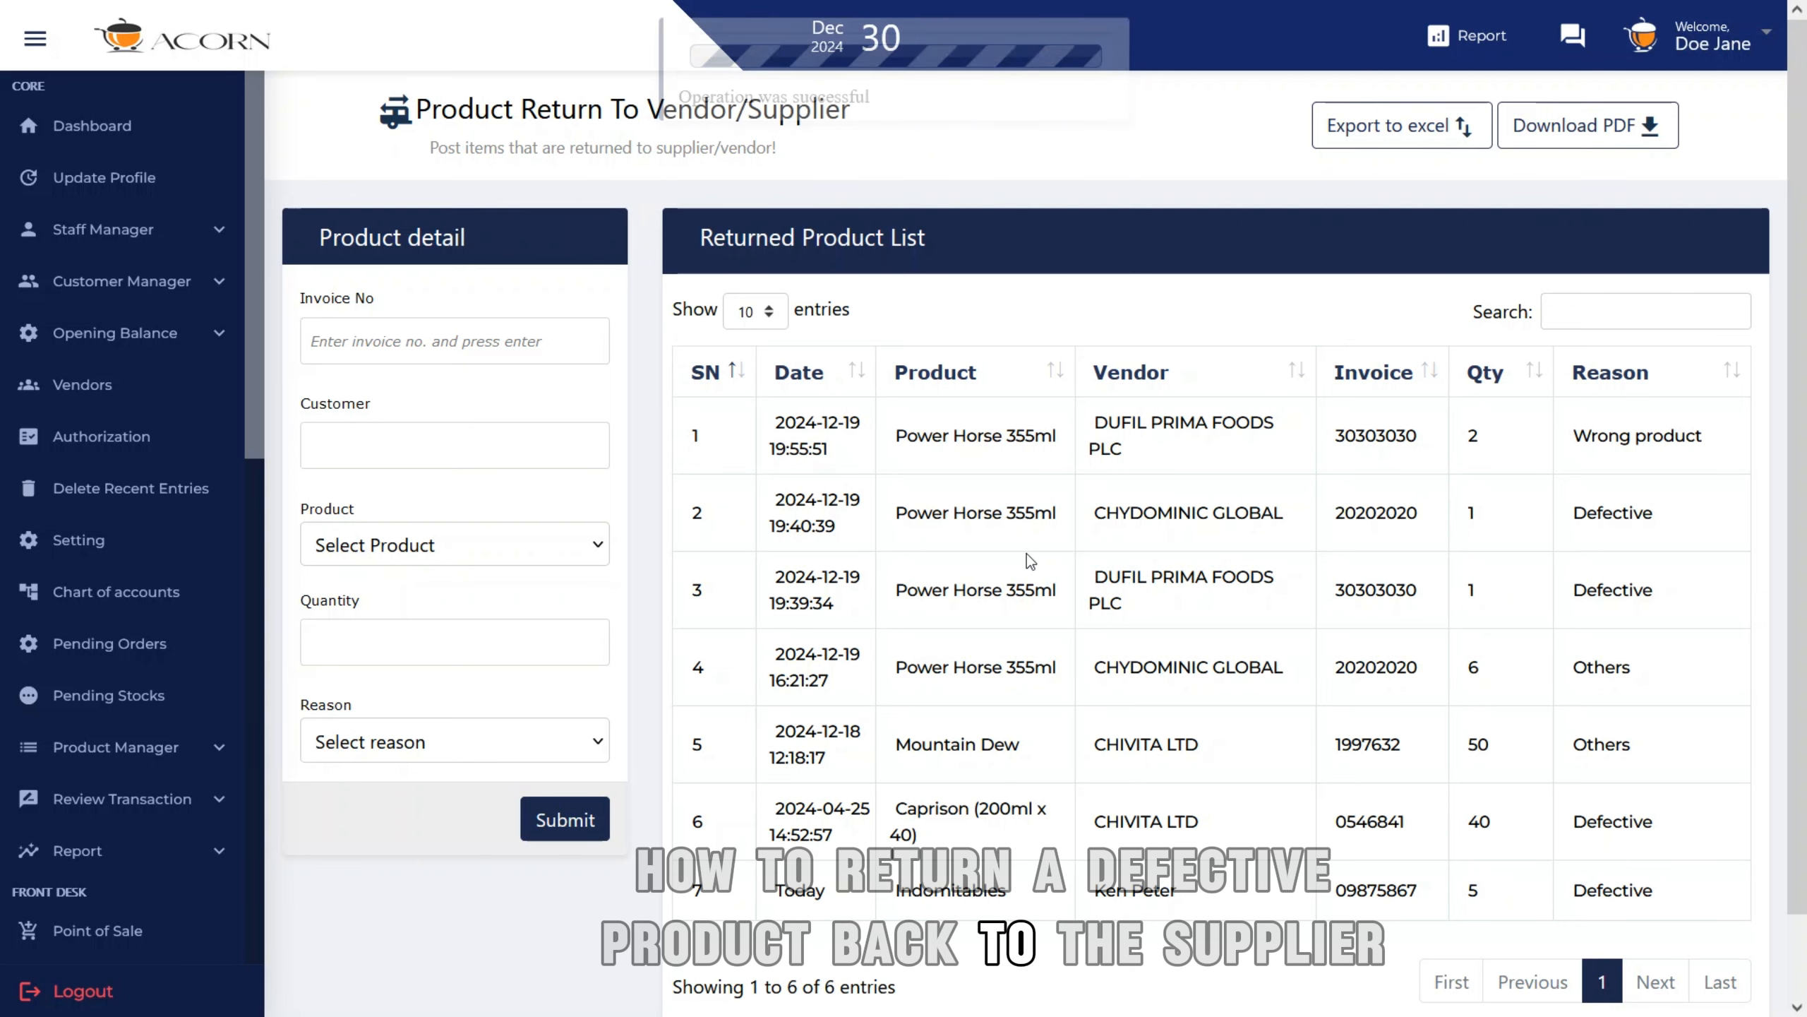